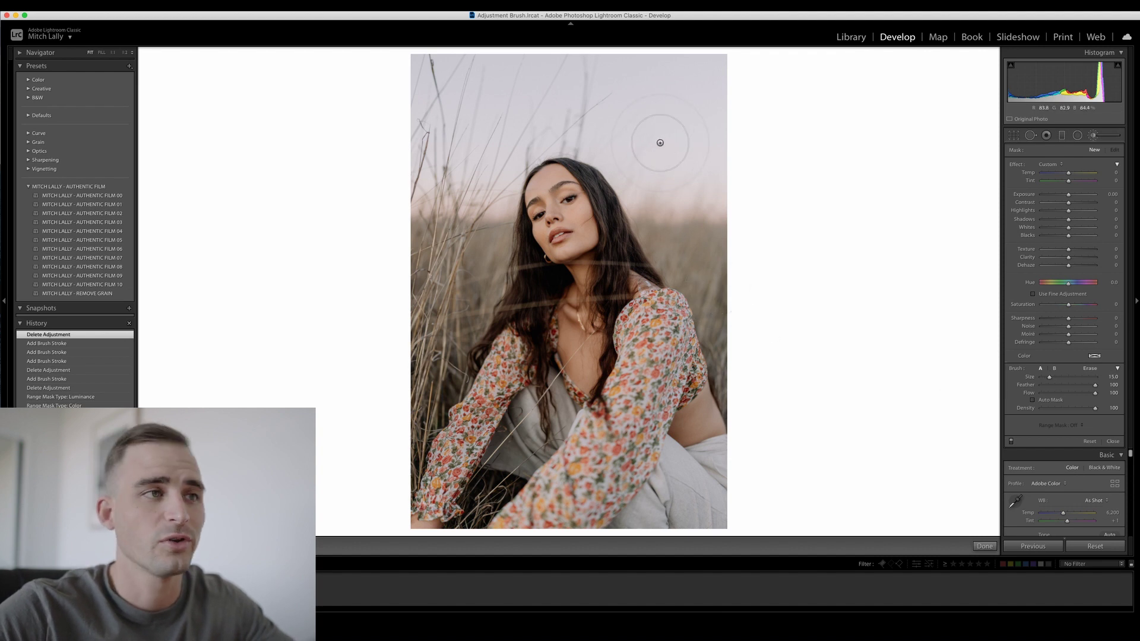
- Try different Adjustment Brush sizes over the sky, ending at size 10 with the feather at 100
scroll(659, 147, "up", 5)
scroll(659, 147, "down", 7)
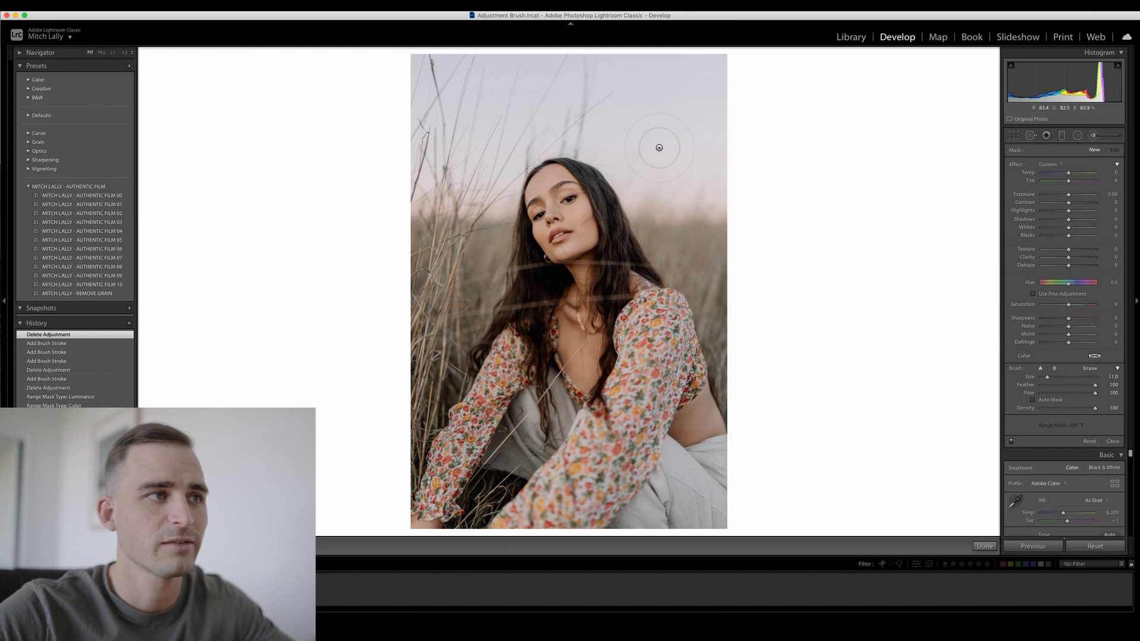
scroll(659, 147, "up", 4)
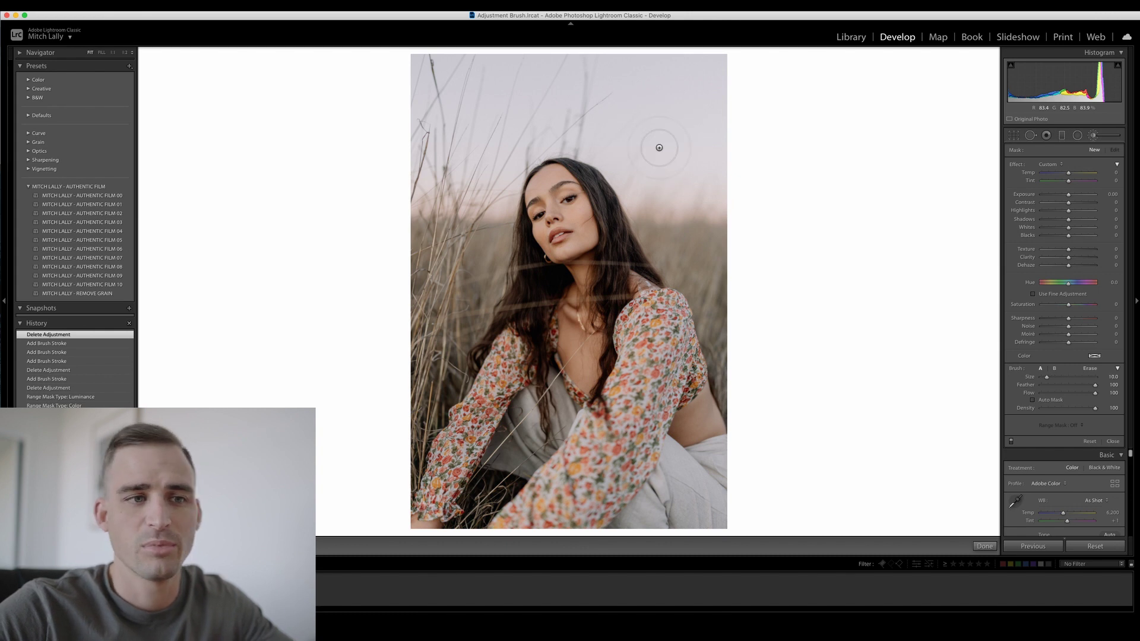
left_click(1093, 386)
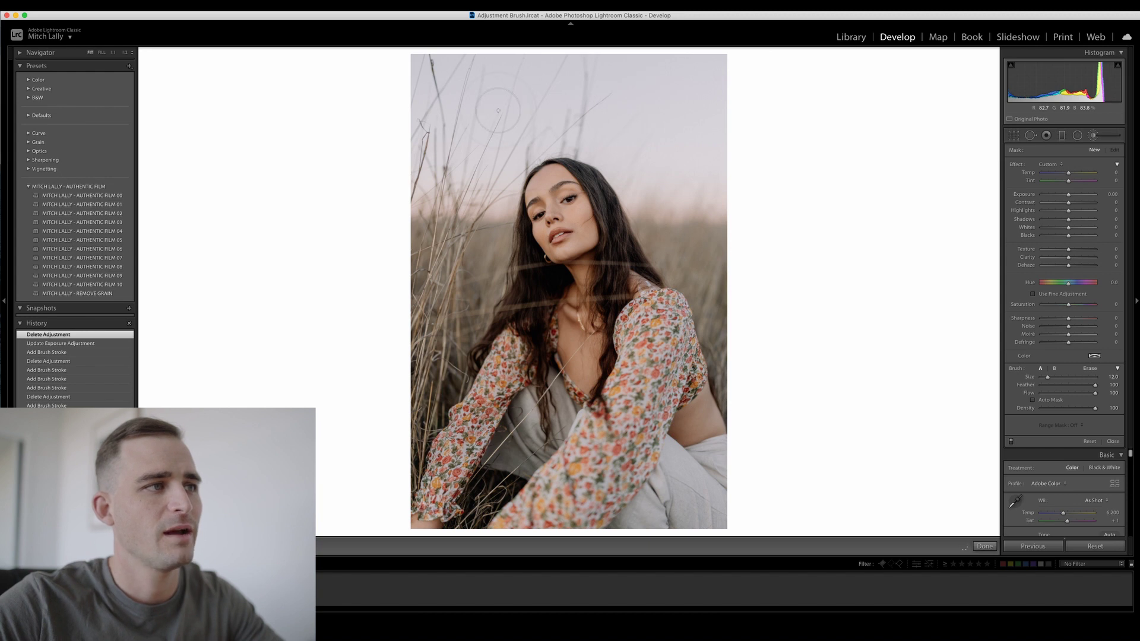
- Try exposure changes on a trial mask brushed across the sky, toggling its overlay, and delete the adjustment
left_click(652, 118)
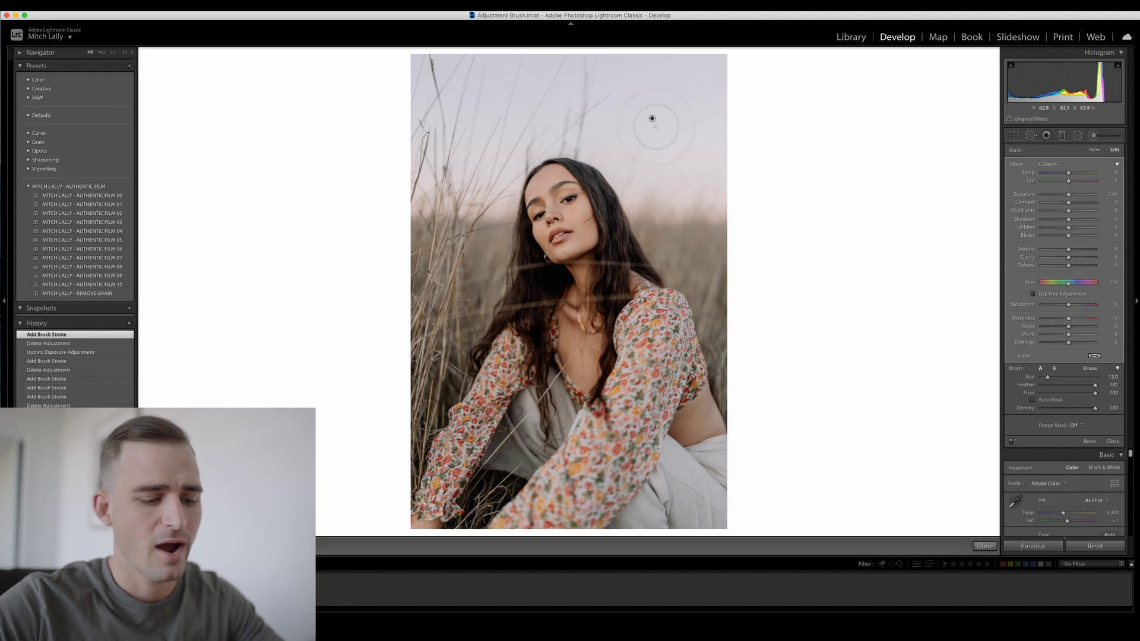
key("o")
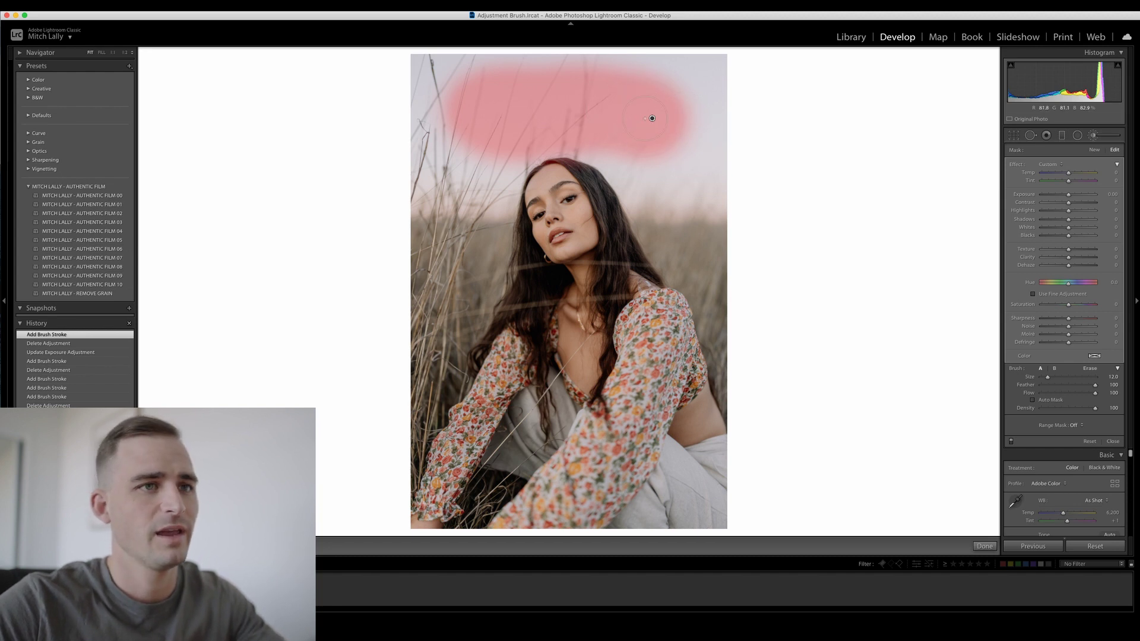
left_click_drag(1069, 195, 1066, 198)
double_click(1070, 196)
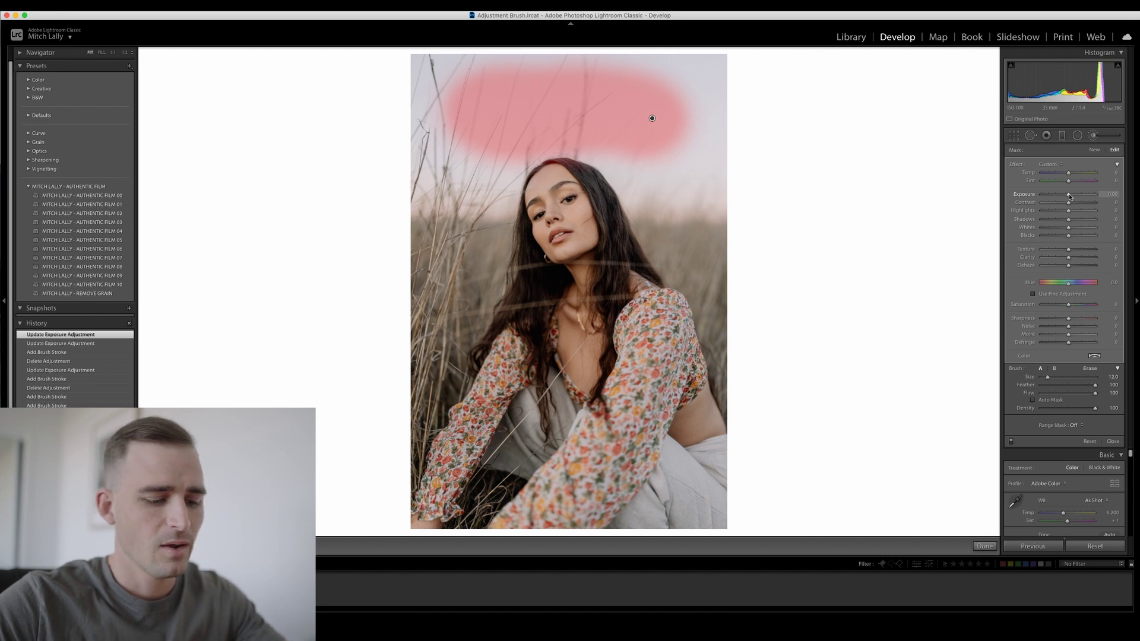
key("o")
mouse_move(1070, 197)
left_mouse_down()
mouse_move(1055, 198)
mouse_move(1069, 199)
left_mouse_up()
key("Delete")
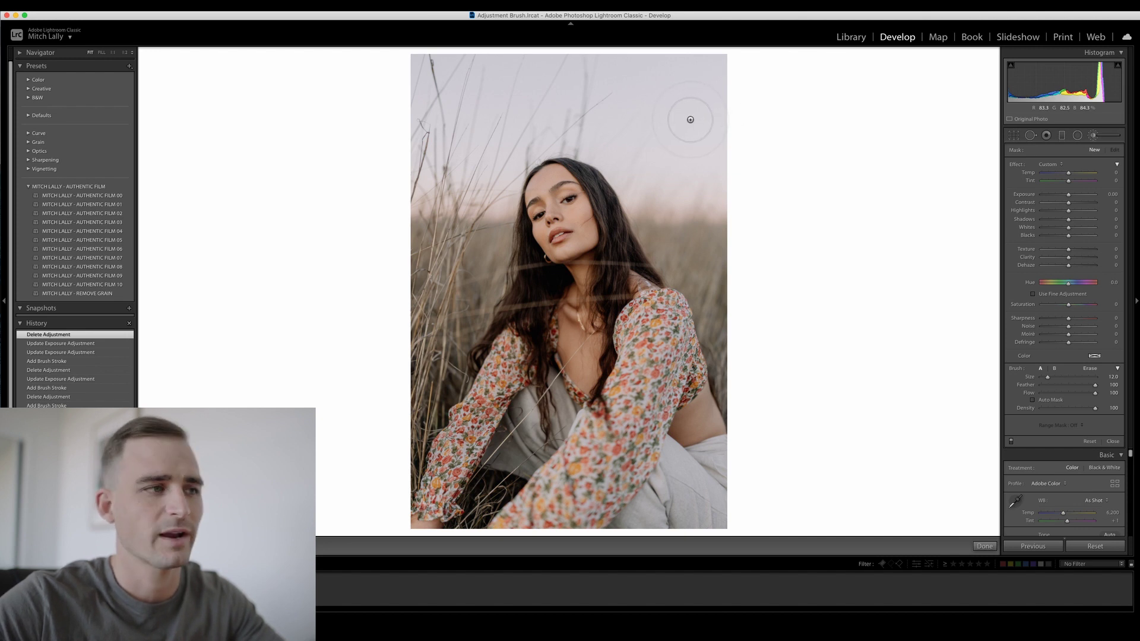
- Paint a mask over the woman's forehead and cheeks at 1:2 zoom with a size 6 brush
key("bracketleft")
key("bracketleft")
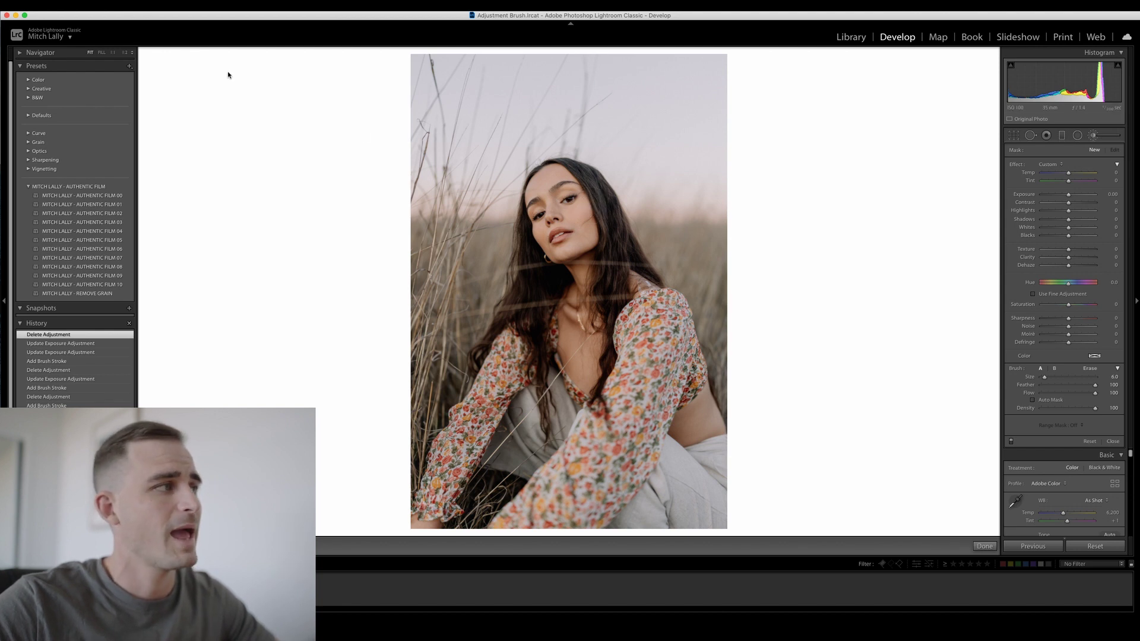
left_click(125, 52)
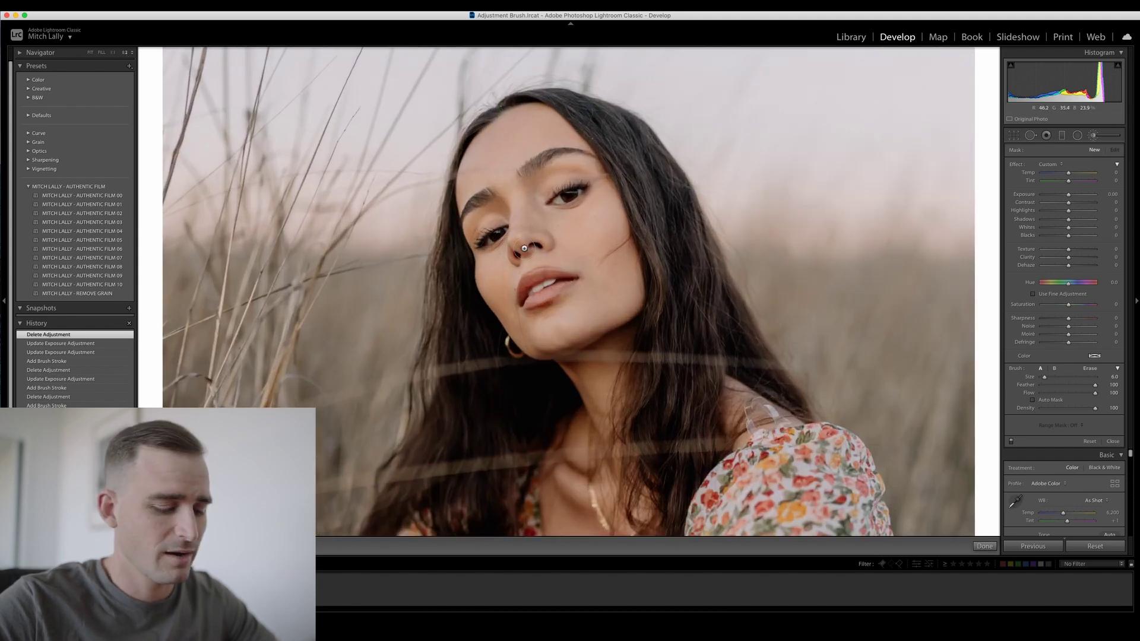
mouse_move(585, 322)
left_mouse_down()
mouse_move(587, 228)
mouse_move(591, 357)
mouse_move(596, 247)
mouse_move(594, 336)
left_mouse_up()
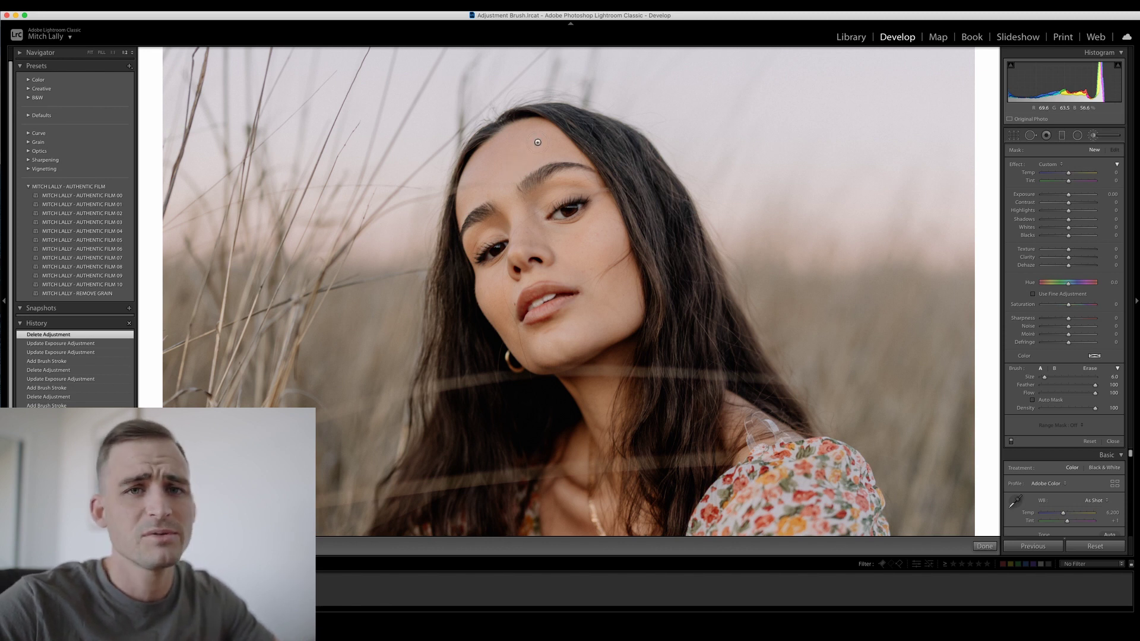
mouse_move(536, 142)
left_mouse_down()
mouse_move(479, 174)
mouse_move(501, 170)
mouse_move(526, 242)
mouse_move(543, 194)
mouse_move(568, 182)
mouse_move(598, 188)
mouse_move(600, 222)
mouse_move(575, 251)
mouse_move(590, 237)
mouse_move(539, 232)
mouse_move(576, 238)
mouse_move(594, 220)
mouse_move(572, 254)
mouse_move(588, 271)
mouse_move(559, 270)
mouse_move(533, 239)
mouse_move(484, 287)
mouse_move(498, 332)
left_mouse_up()
- Extend the face mask over the cheek, chin, jaw and the unpainted eyelid, using brush sizes 4 and 3
key("[")
key("[")
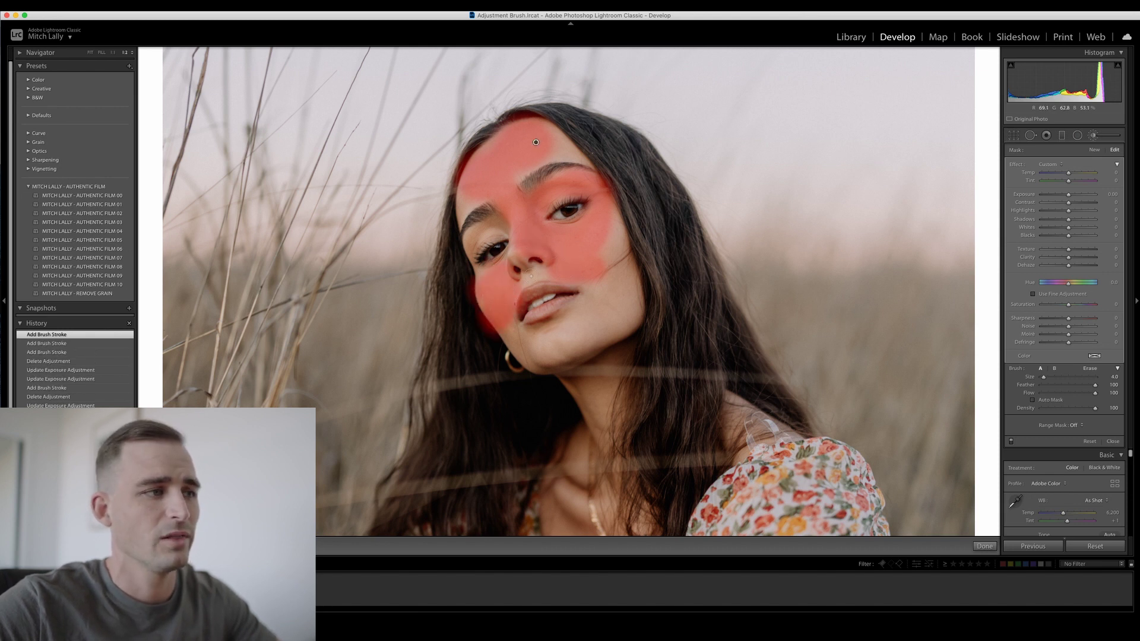
mouse_move(550, 270)
left_mouse_down()
mouse_move(605, 300)
mouse_move(593, 283)
left_mouse_up()
key("[")
left_click_drag(579, 330, 564, 337)
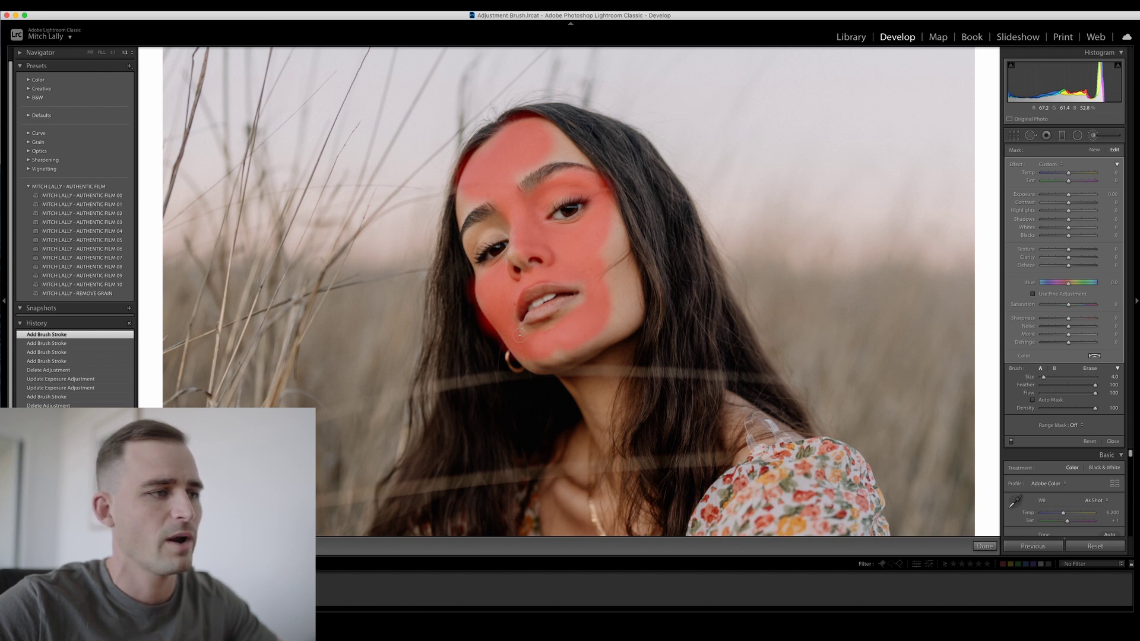
mouse_move(536, 356)
left_mouse_down()
mouse_move(582, 350)
mouse_move(630, 308)
mouse_move(617, 238)
left_mouse_up()
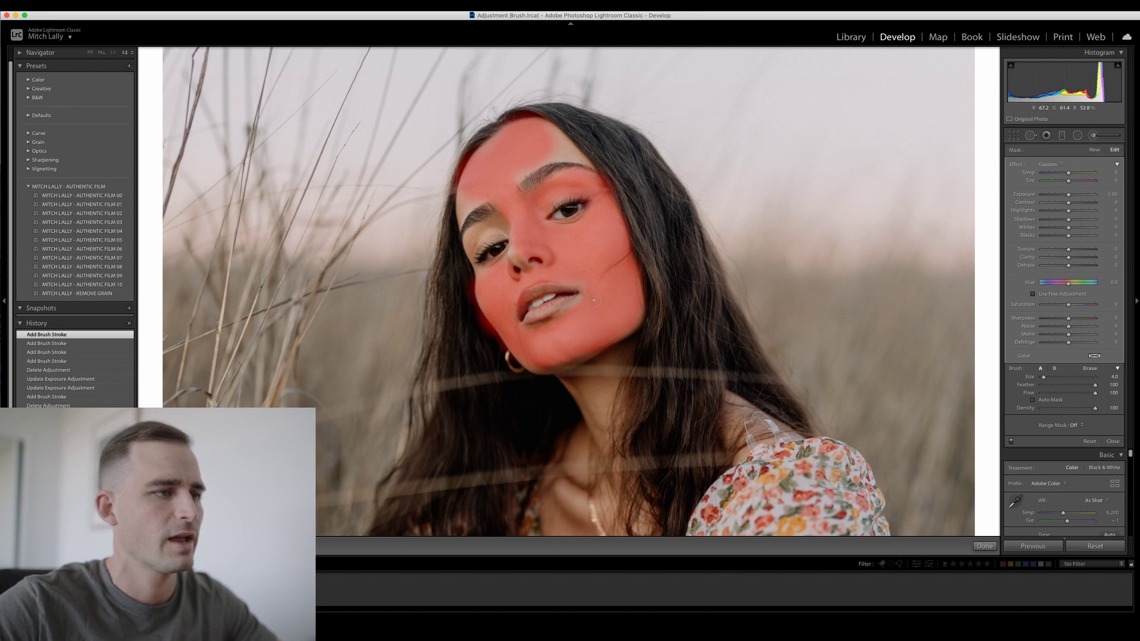
left_click(537, 359)
key("bracketleft")
mouse_move(463, 211)
left_mouse_down()
mouse_move(473, 243)
mouse_move(501, 226)
mouse_move(474, 244)
mouse_move(511, 234)
left_mouse_up()
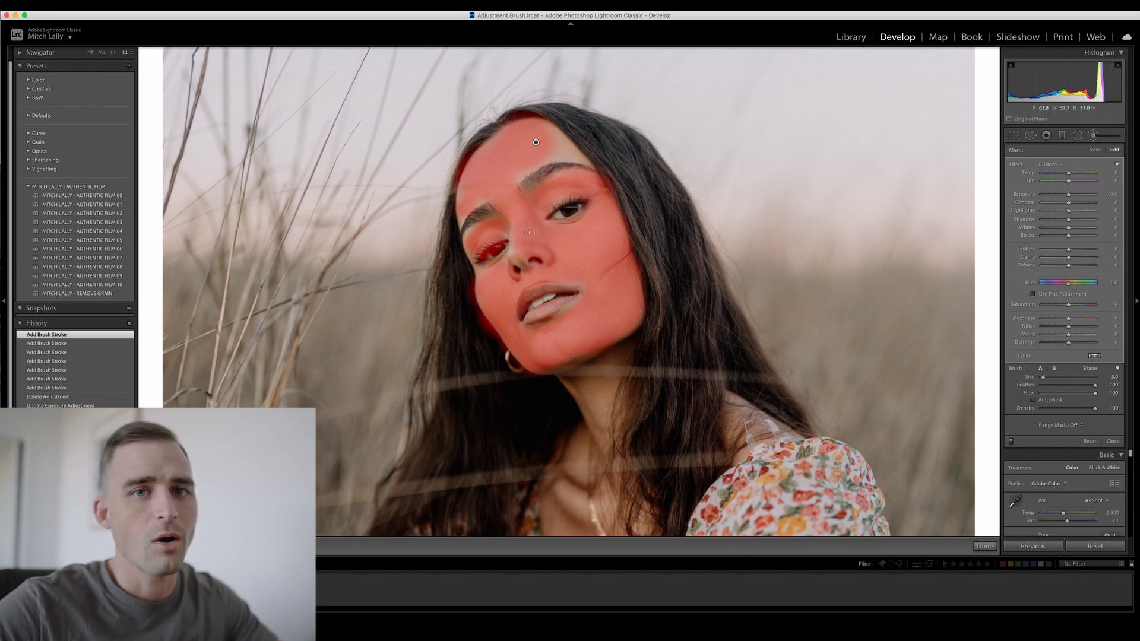
- Erase the mask spill from the eye and the hair beside the cheek with a size 3 eraser, and hide the overlay
key("alt")
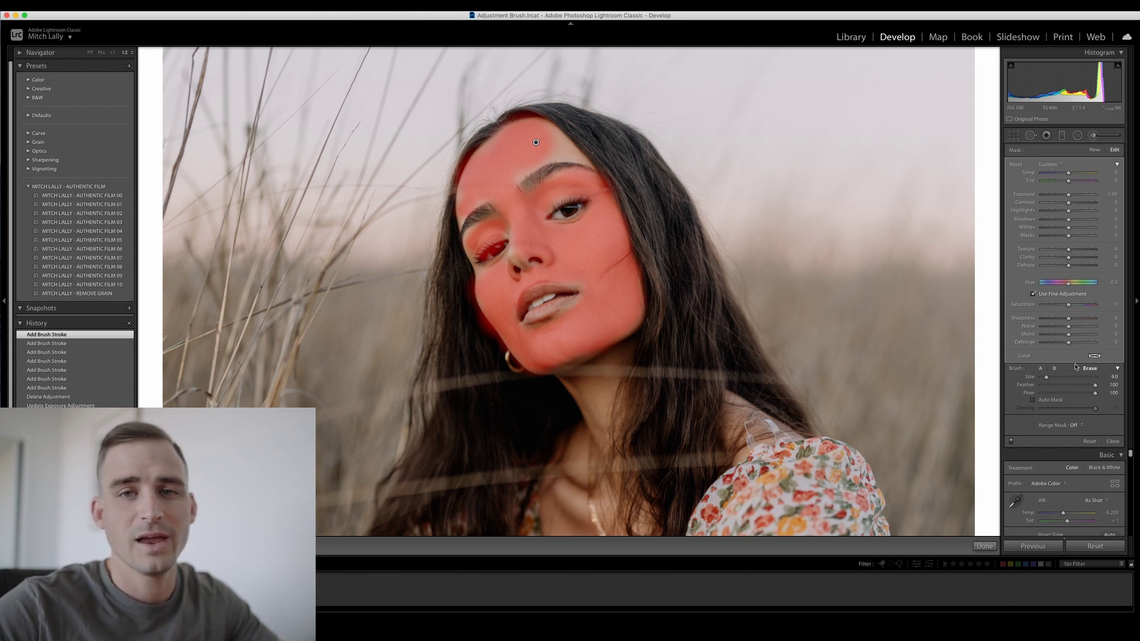
left_click_drag(1048, 381, 1043, 377)
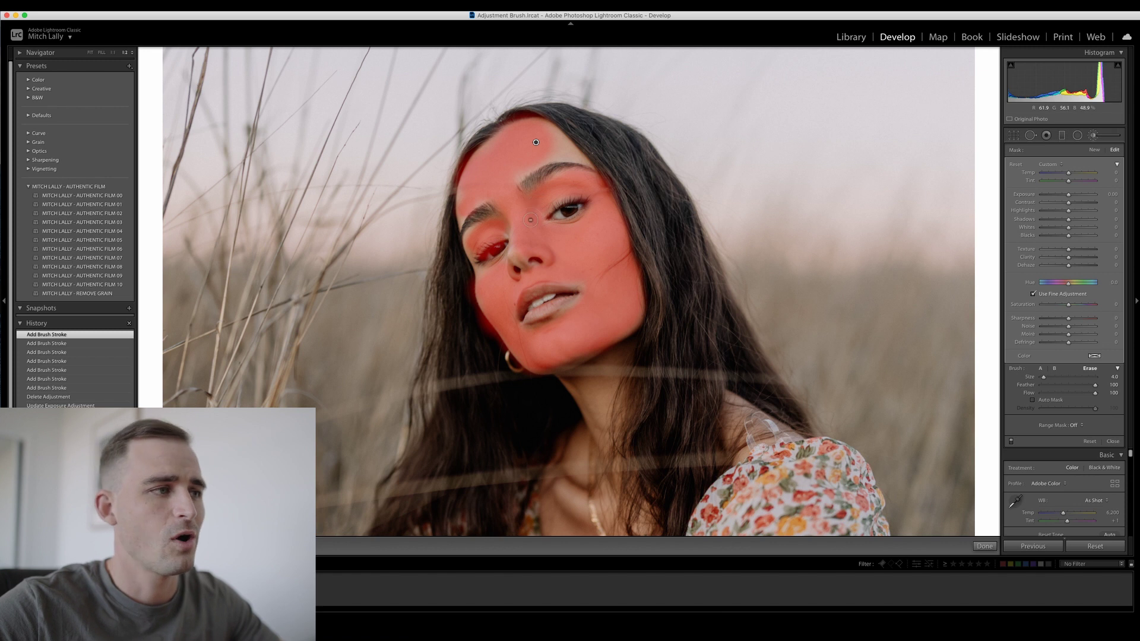
key("bracketleft")
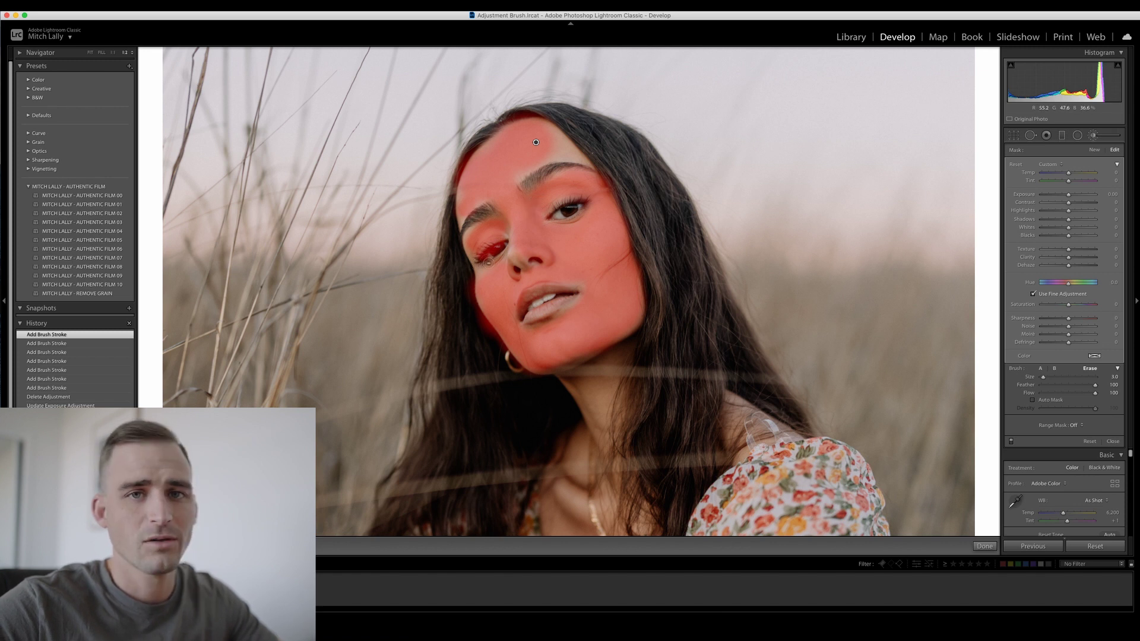
mouse_move(482, 258)
left_mouse_down()
mouse_move(499, 246)
mouse_move(482, 259)
mouse_move(486, 275)
left_mouse_up()
left_click_drag(485, 275, 508, 301)
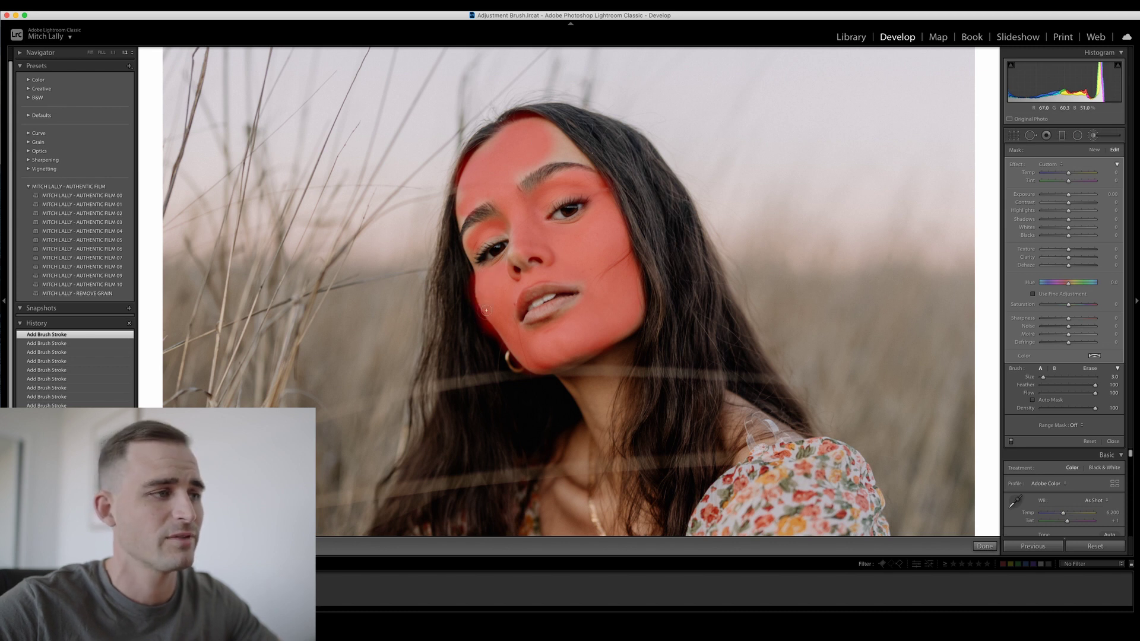
key("alt")
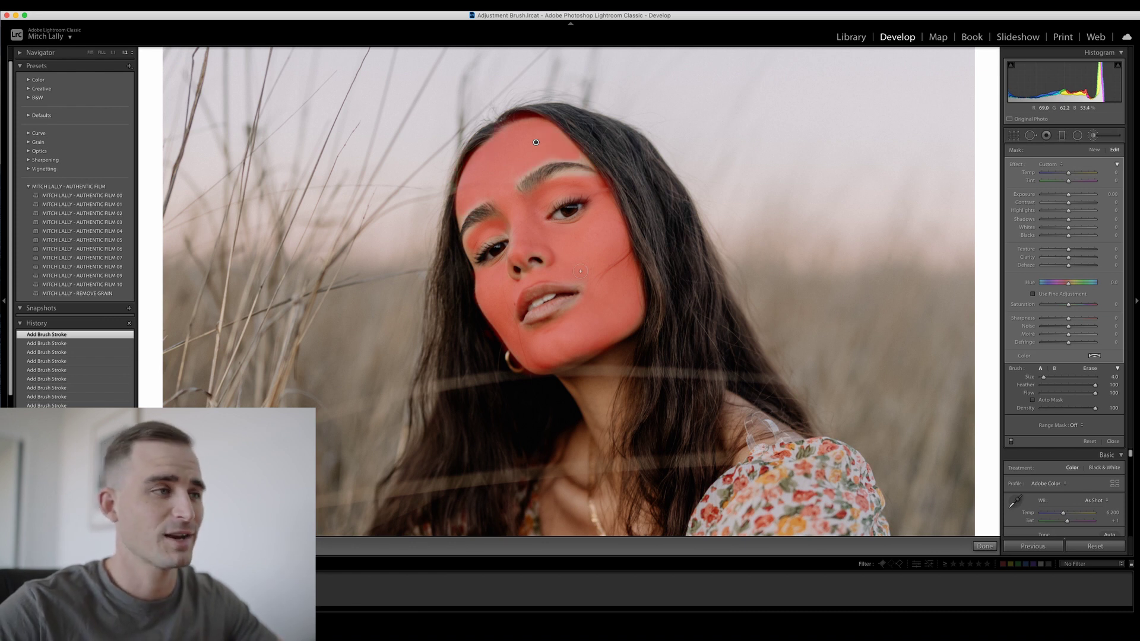
key("o")
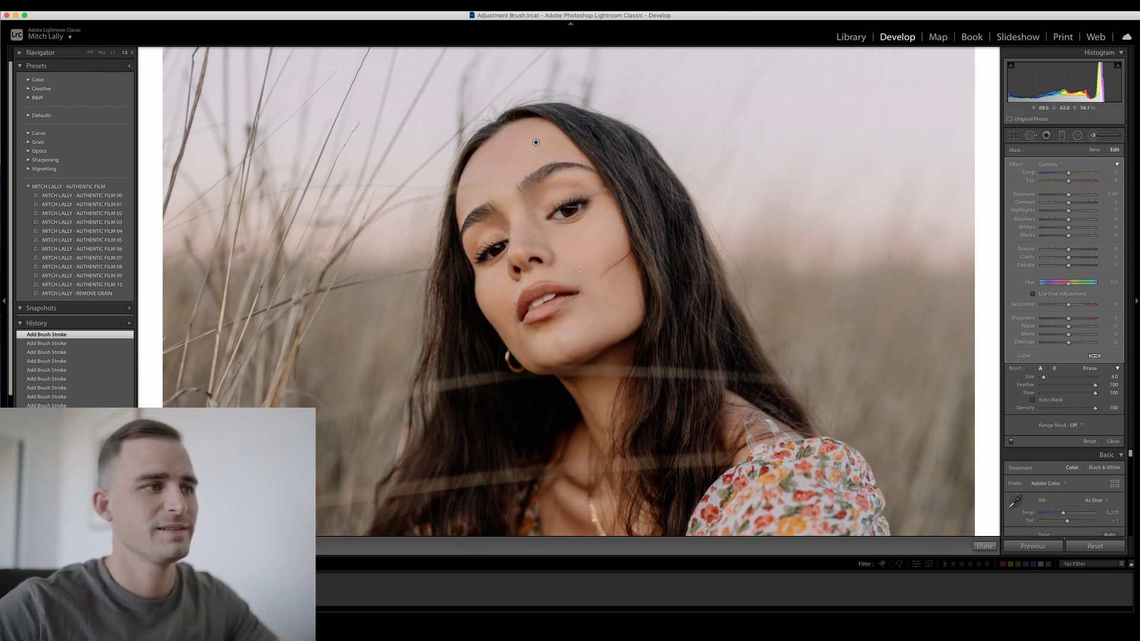
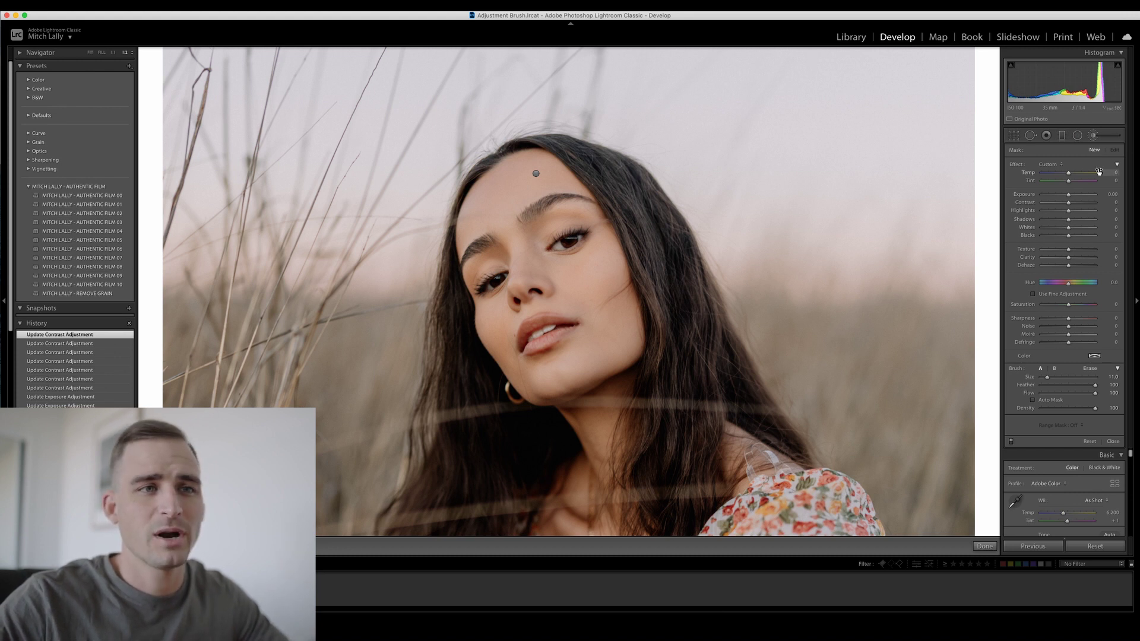
- Set the brush's texture to -50 with contrast at -10, and save these settings as an effect preset named Skin Softening
left_click_drag(1068, 250, 1060, 254)
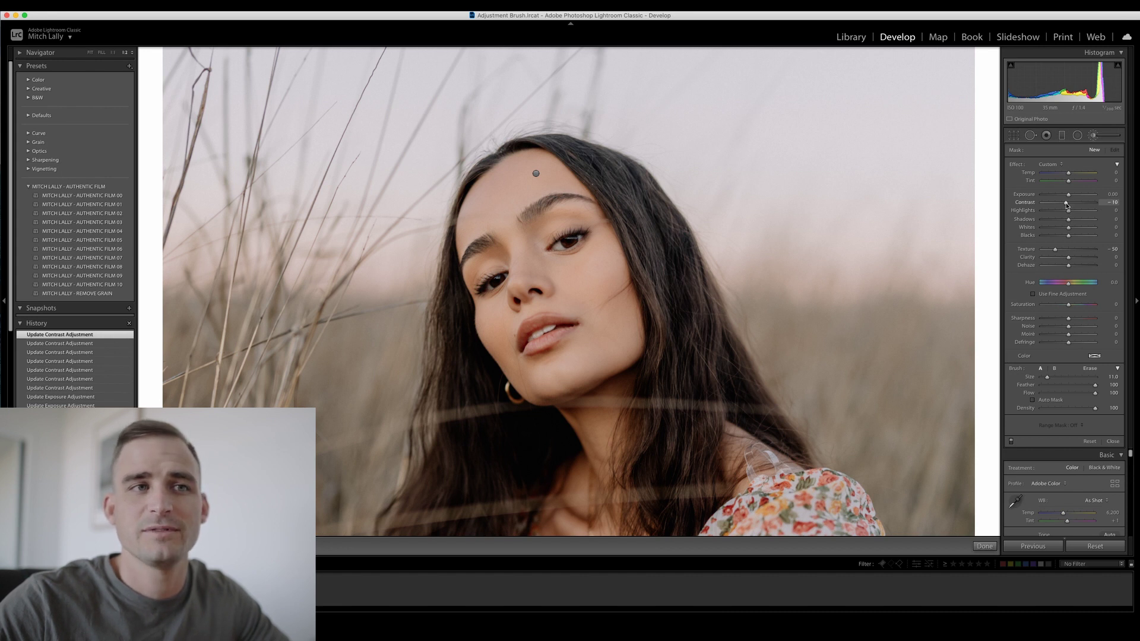
left_click(1050, 165)
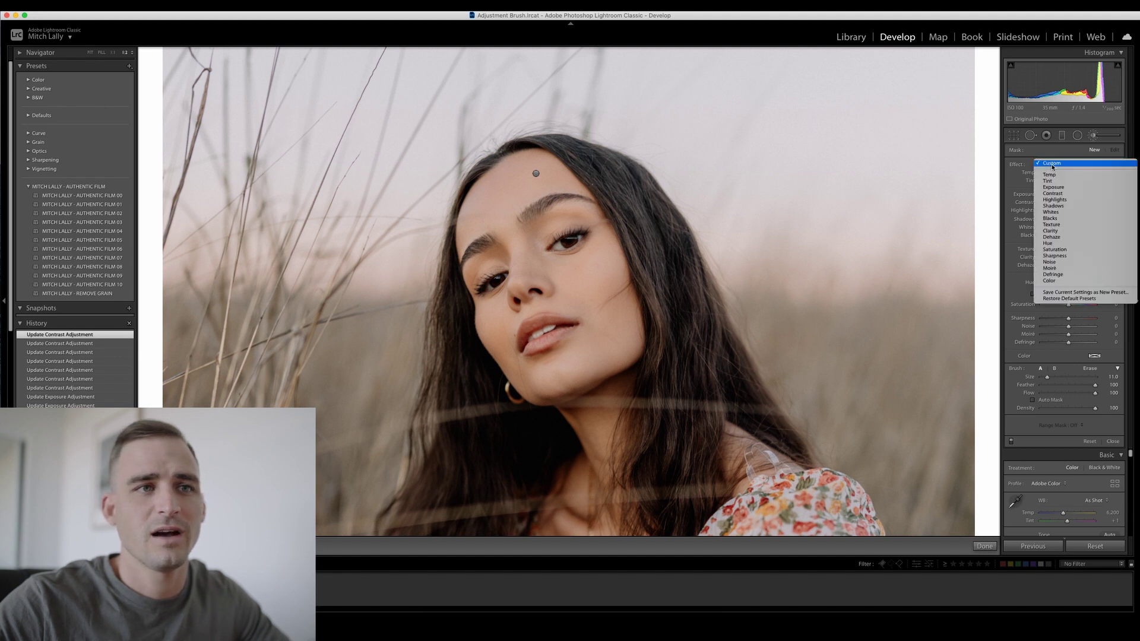
left_click(1074, 292)
type("Skin Softening")
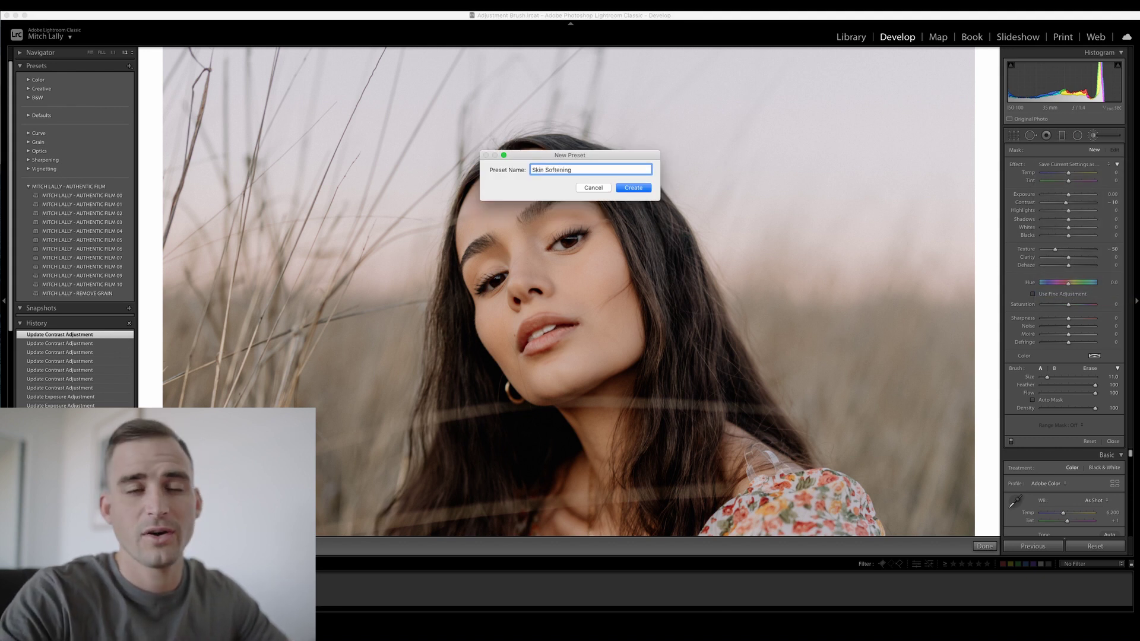
key("Return")
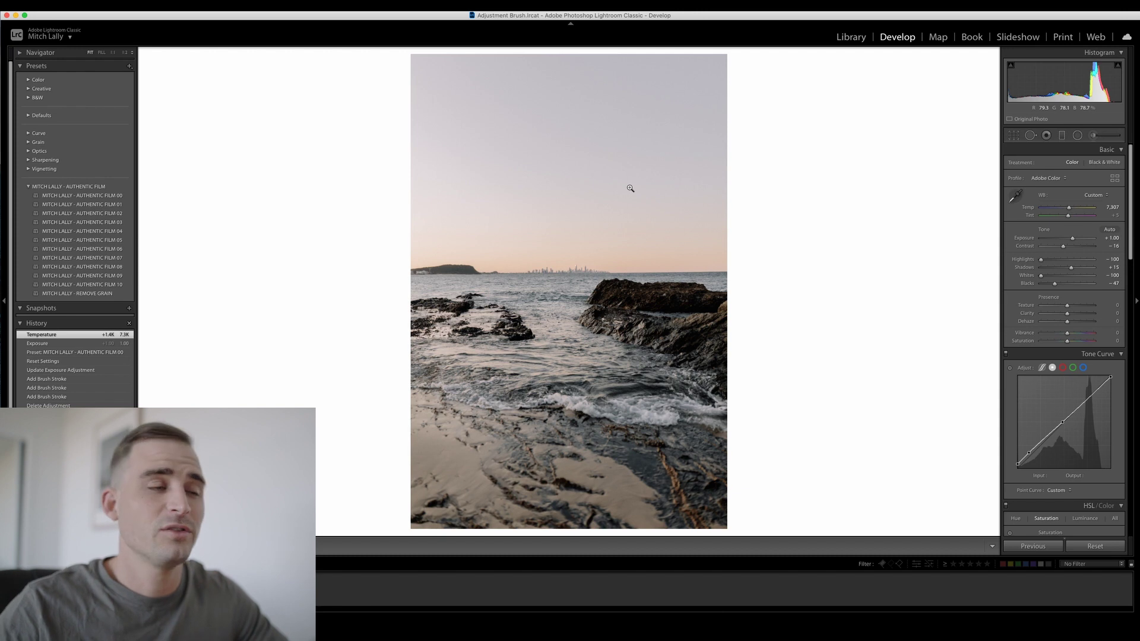
- Activate the Adjustment Brush on the seascape with Auto Mask on and size 22, deleting the trial strokes in the sky
key("k")
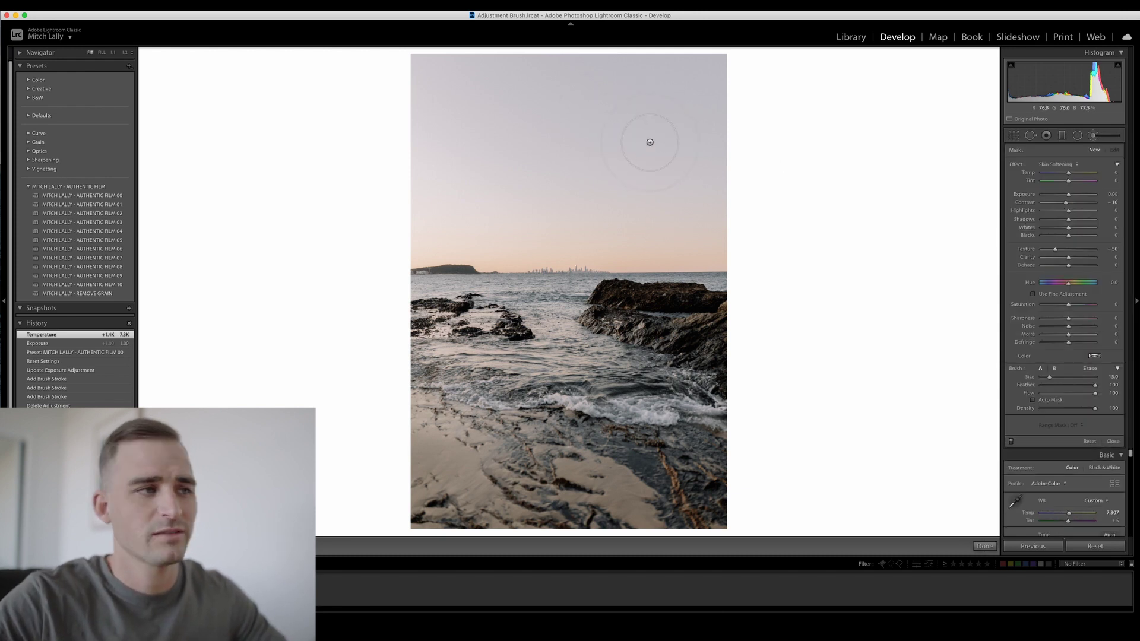
left_click(636, 140)
key("Delete")
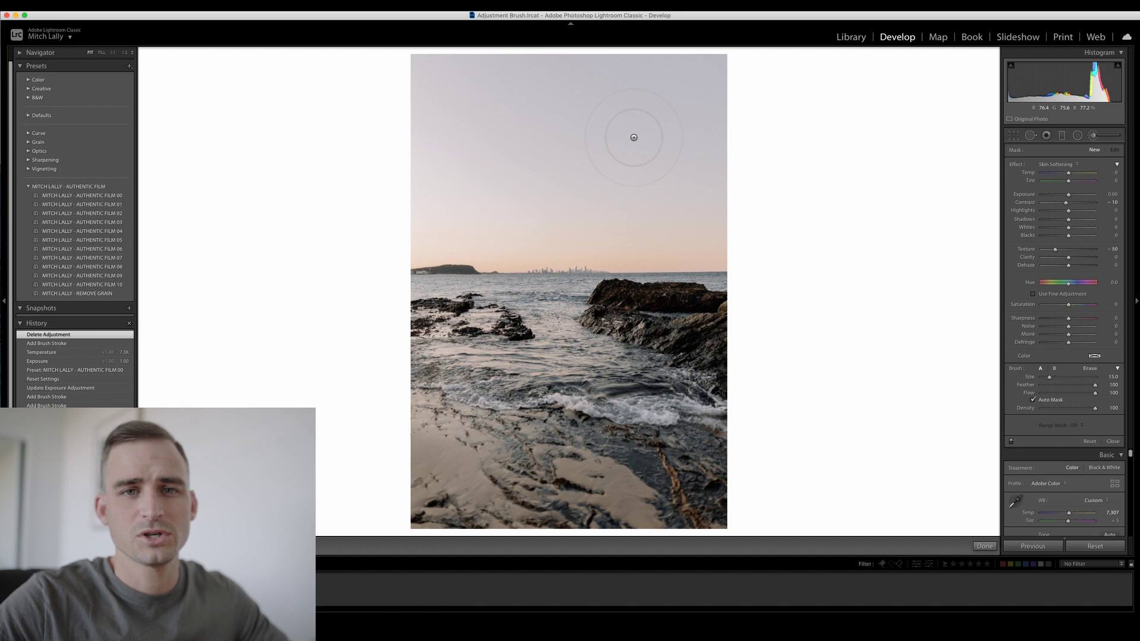
scroll(652, 130, "up", 3)
left_click(677, 125)
key("Delete")
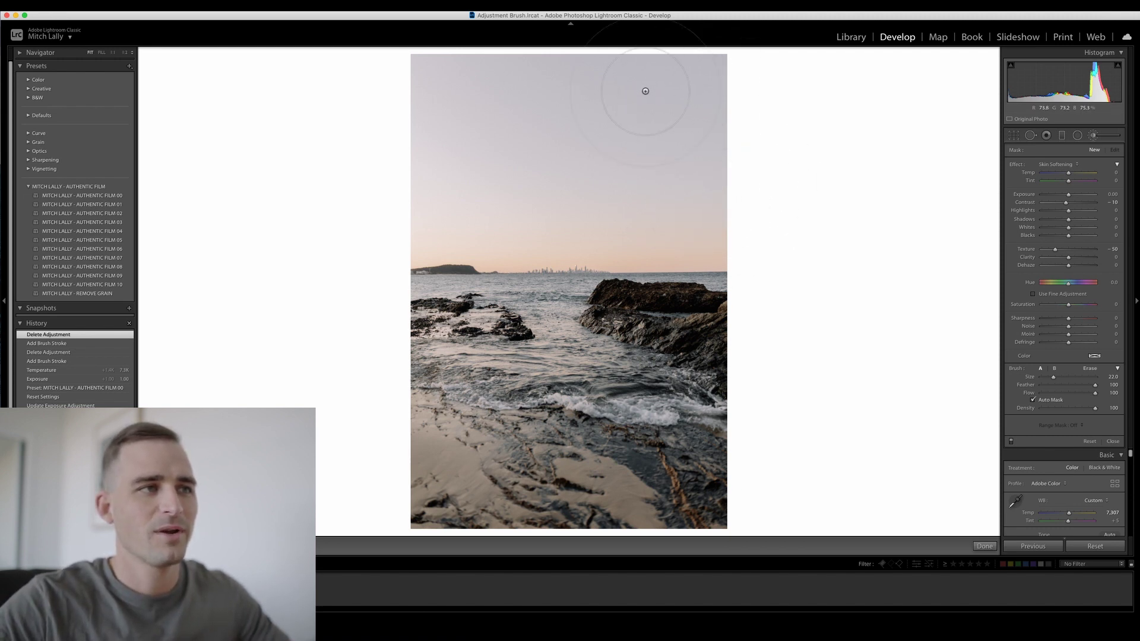
- Mask the whole sky with a size 22 brush, finishing the strip above the horizon with a smaller brush
mouse_move(700, 89)
left_mouse_down()
mouse_move(479, 96)
mouse_move(463, 148)
mouse_move(641, 172)
mouse_move(465, 133)
left_mouse_up()
mouse_move(686, 154)
left_mouse_down()
mouse_move(739, 154)
mouse_move(445, 174)
mouse_move(436, 196)
mouse_move(469, 198)
mouse_move(447, 216)
mouse_move(714, 214)
left_mouse_up()
key("bracketleft")
key("bracketleft")
key("bracketleft")
key("bracketleft")
key("bracketleft")
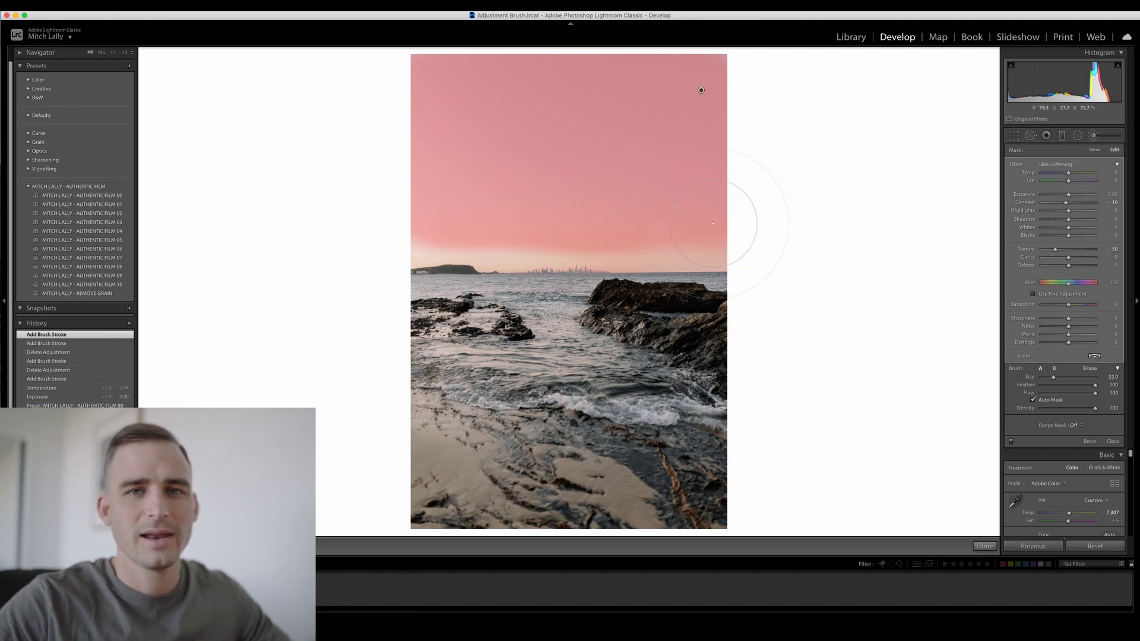
key("bracketleft")
key("bracketleft")
key("bracketleft")
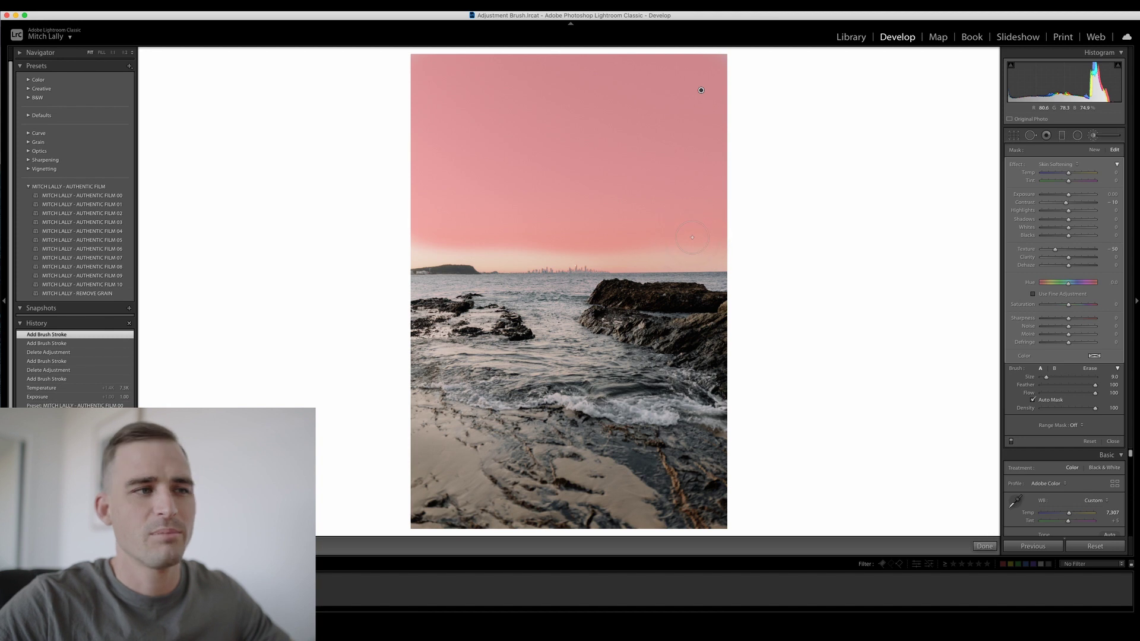
key("bracketleft")
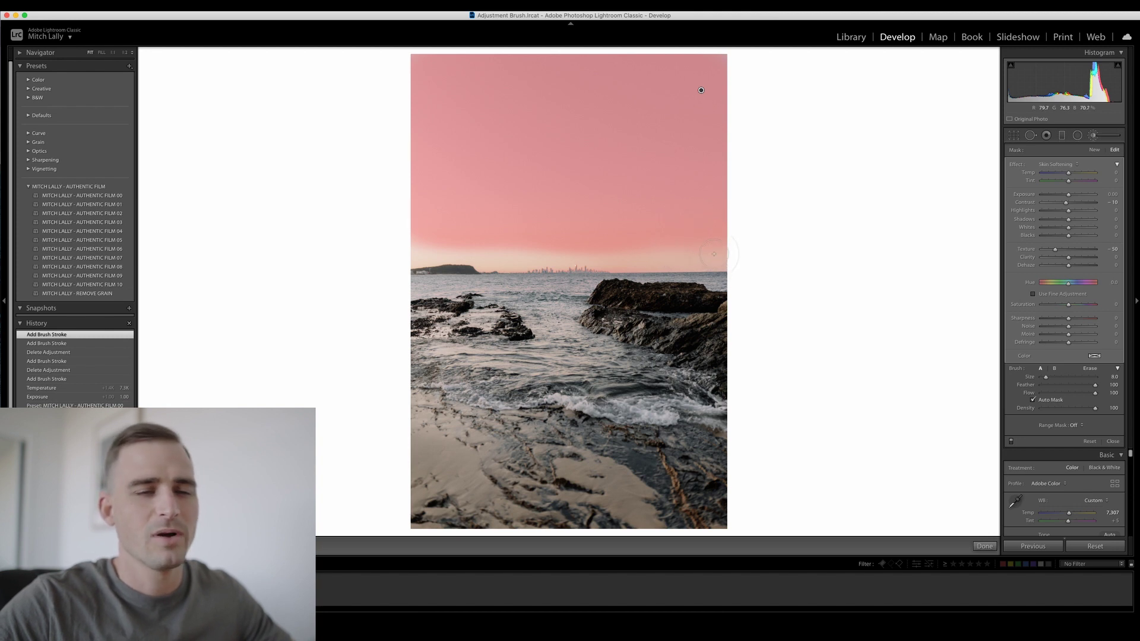
mouse_move(713, 254)
left_mouse_down()
mouse_move(406, 248)
mouse_move(416, 252)
left_mouse_up()
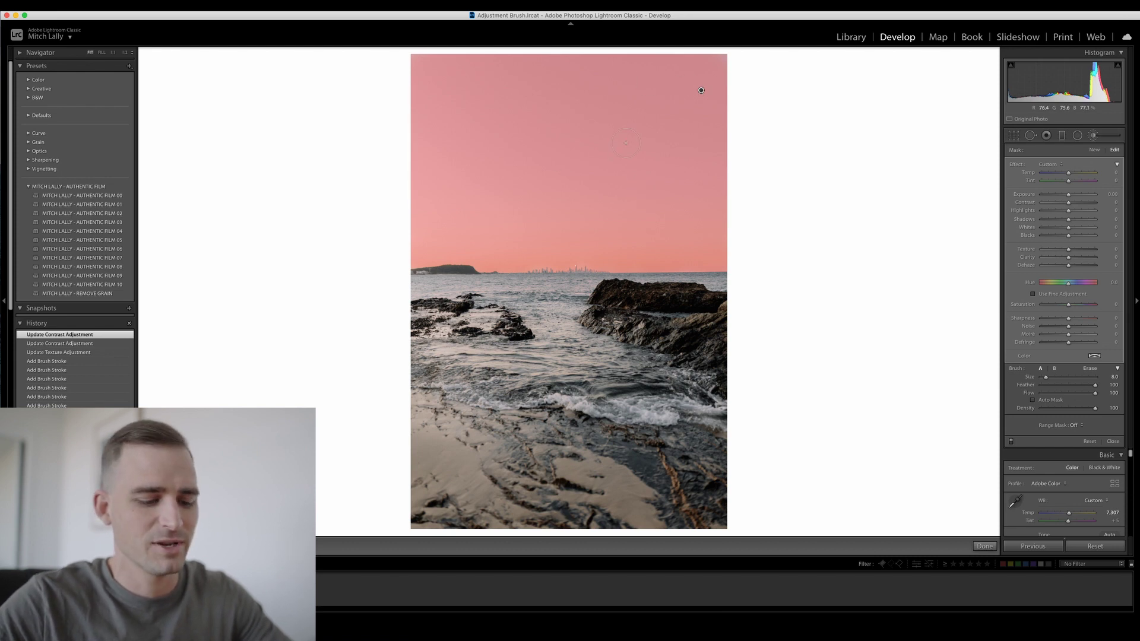
- Set the masked sky's exposure to -0.56 and lower its temperature, with the mask overlay hidden
key("o")
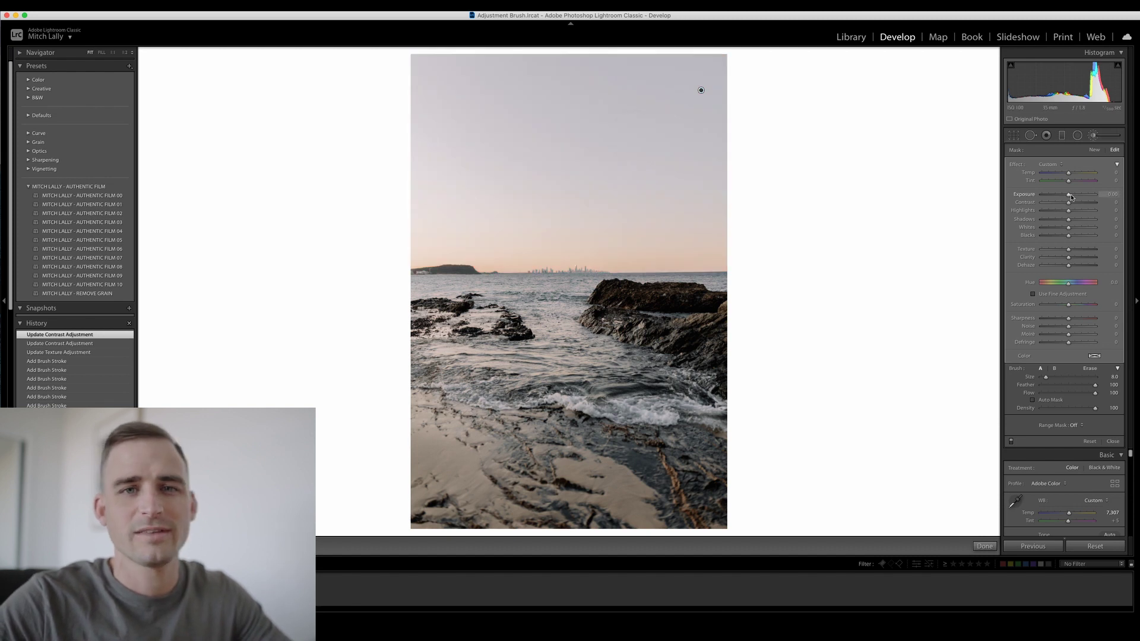
left_click_drag(1070, 197, 1066, 197)
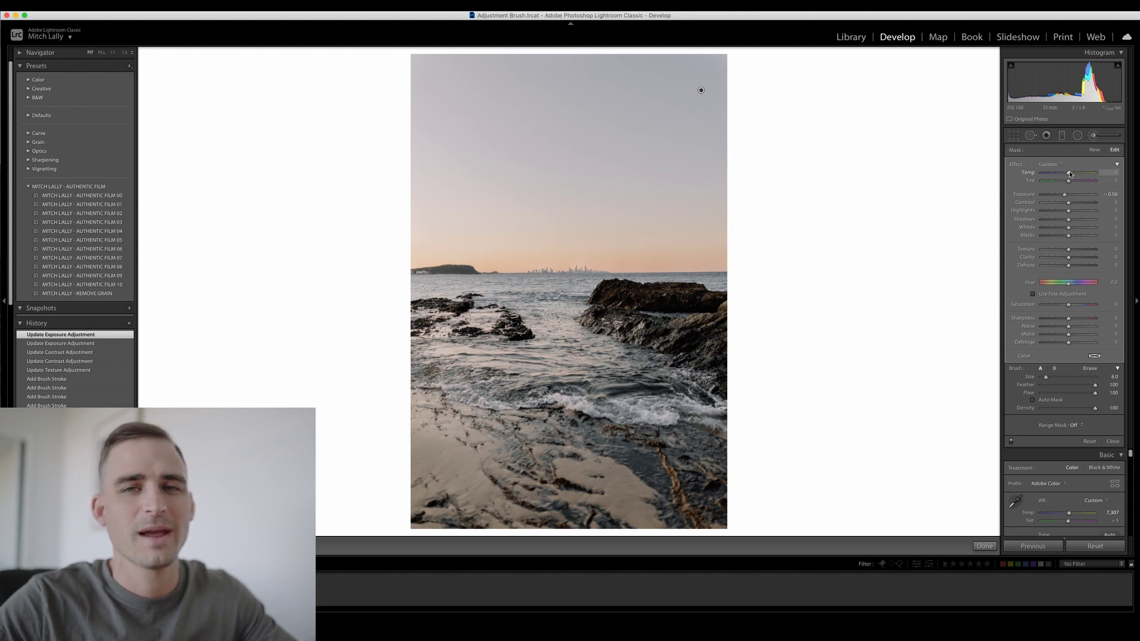
left_click_drag(1068, 173, 1061, 174)
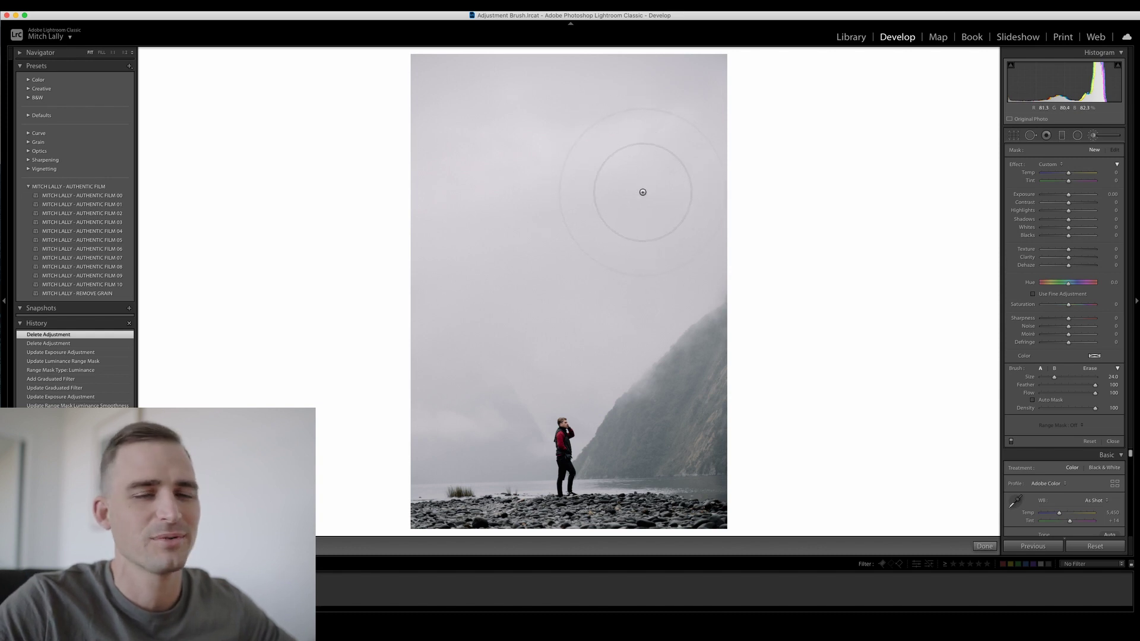
- Mask the misty lakeside photo with a size 29 brush, covering the sky, mountain and standing figure
scroll(642, 192, "down", 5)
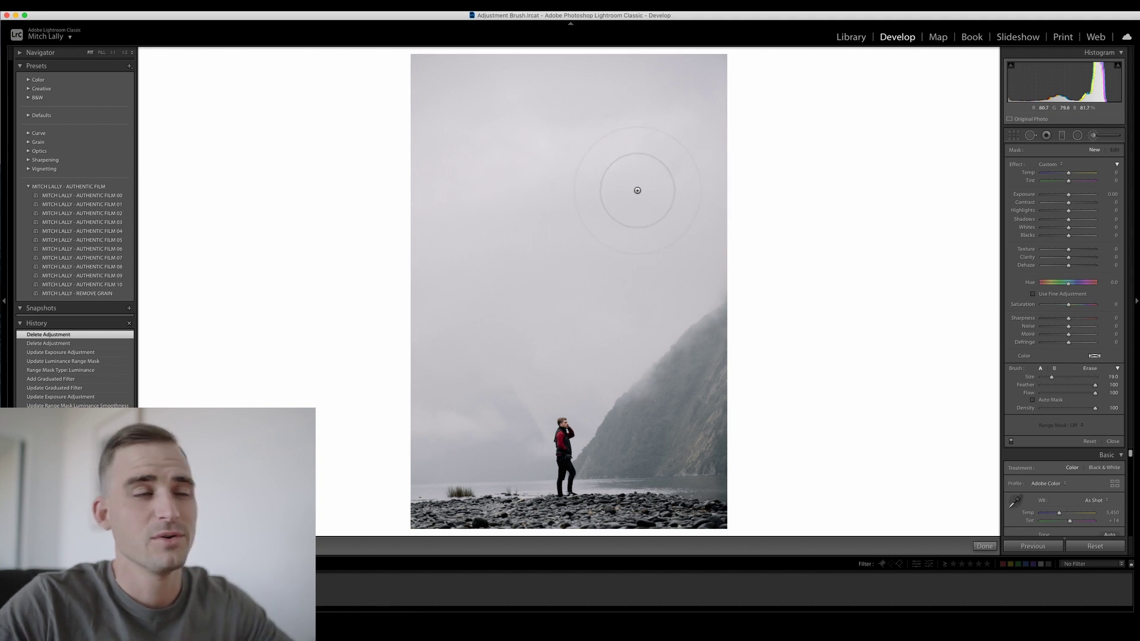
scroll(633, 190, "up", 10)
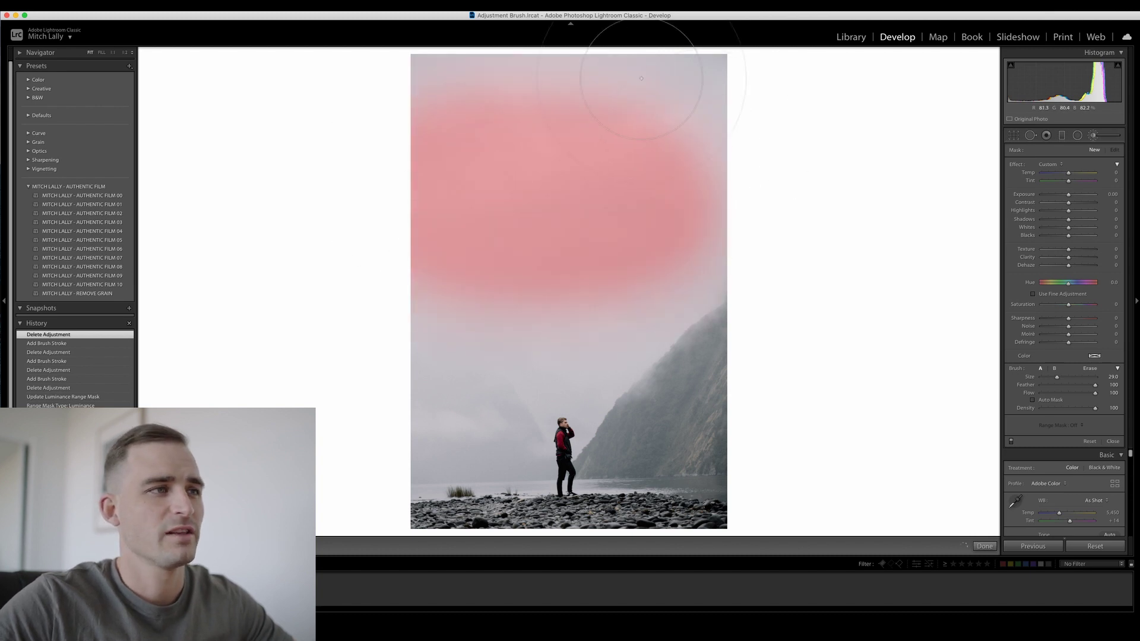
mouse_move(641, 79)
left_mouse_down()
mouse_move(605, 146)
mouse_move(470, 94)
mouse_move(527, 47)
mouse_move(604, 256)
mouse_move(583, 275)
mouse_move(654, 298)
mouse_move(649, 289)
mouse_move(602, 379)
mouse_move(598, 363)
mouse_move(607, 374)
mouse_move(518, 394)
mouse_move(528, 400)
mouse_move(562, 395)
mouse_move(490, 385)
mouse_move(596, 407)
left_mouse_up()
mouse_move(560, 317)
left_mouse_down()
mouse_move(389, 305)
mouse_move(416, 285)
mouse_move(700, 311)
mouse_move(513, 180)
mouse_move(558, 83)
mouse_move(765, 113)
left_mouse_up()
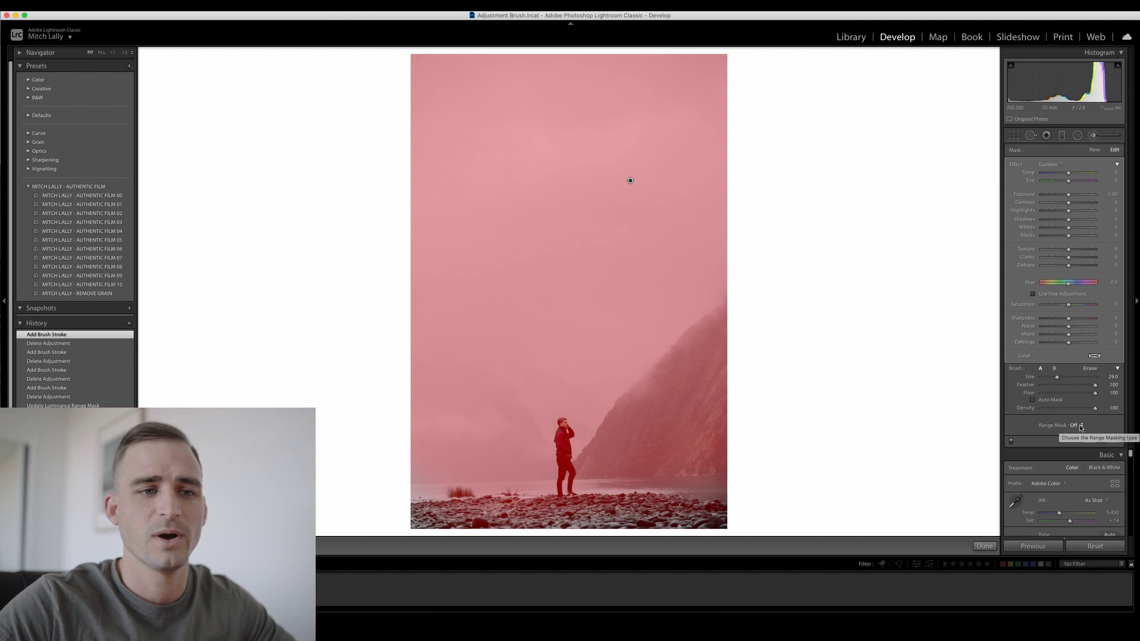
- Apply a Luminance range mask to the brushed area with its range set to 48/100
left_click(1079, 427)
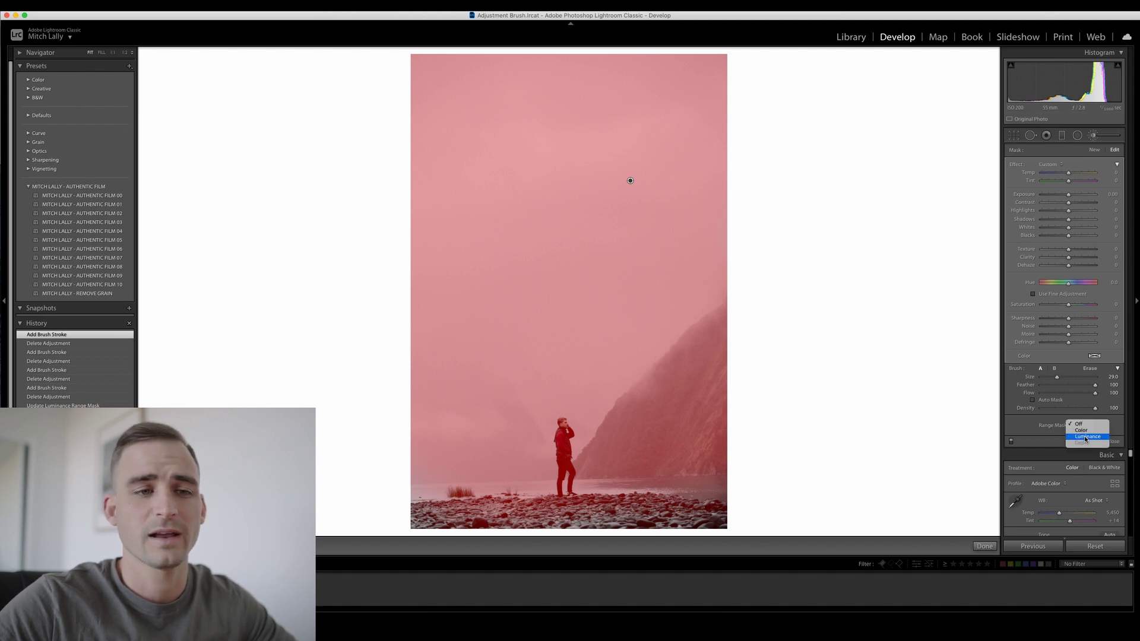
left_click(1086, 438)
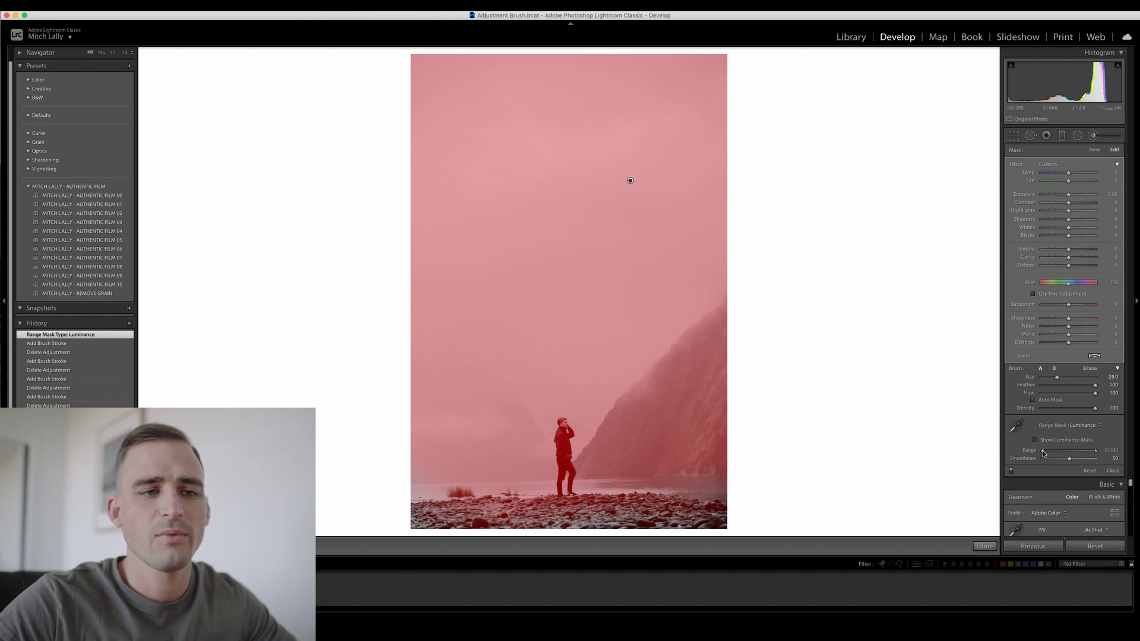
left_click_drag(1043, 454, 1056, 453)
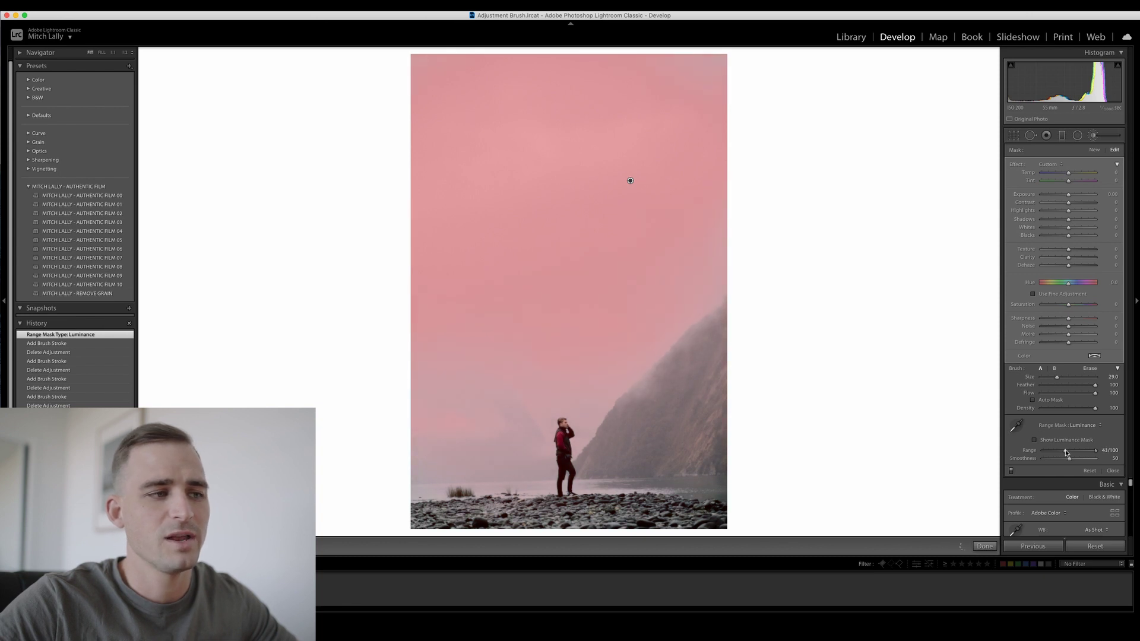
left_click_drag(1066, 452, 1067, 453)
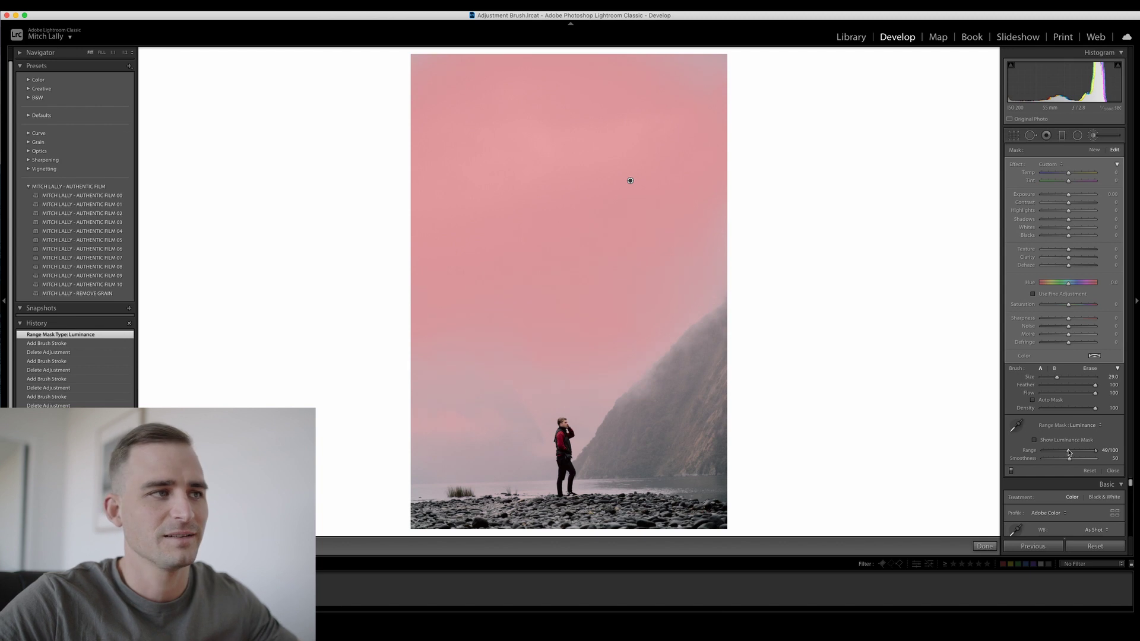
left_click_drag(1068, 452, 1068, 452)
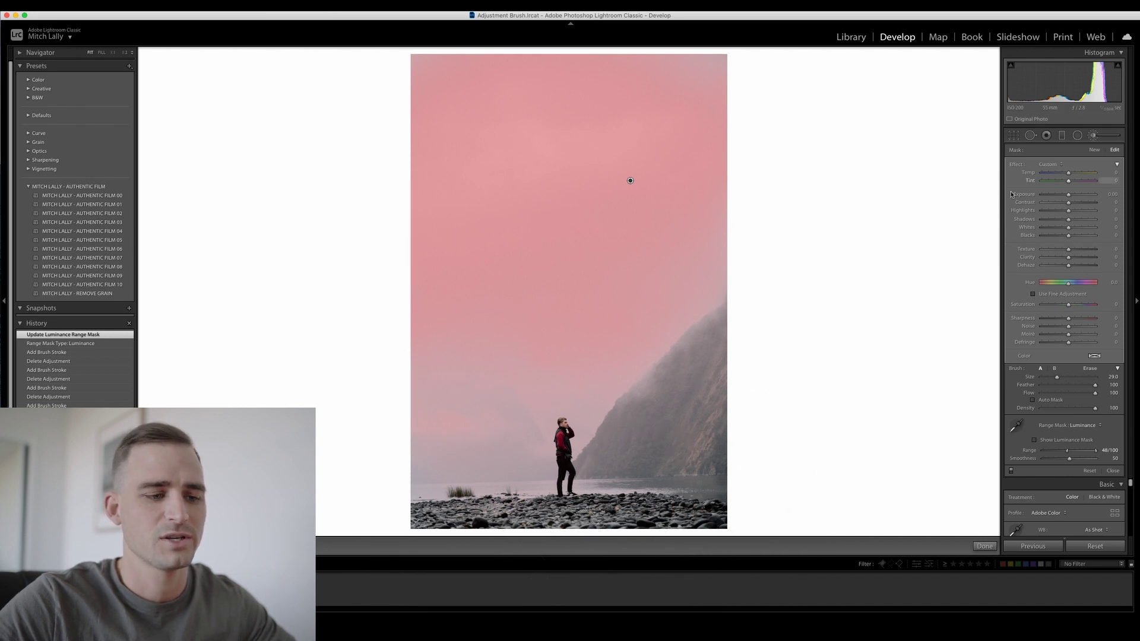
- Hide the mask overlay, lower the masked sky's exposure to about -2 and raise its dehaze, keeping temperature at 0
key("o")
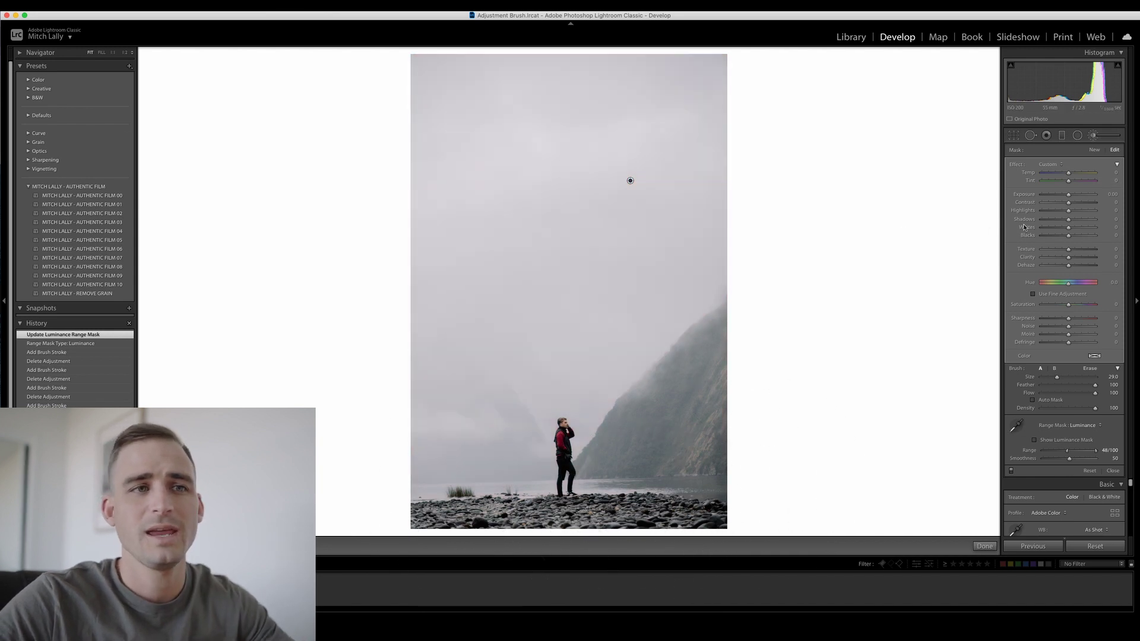
left_click_drag(1068, 195, 1056, 198)
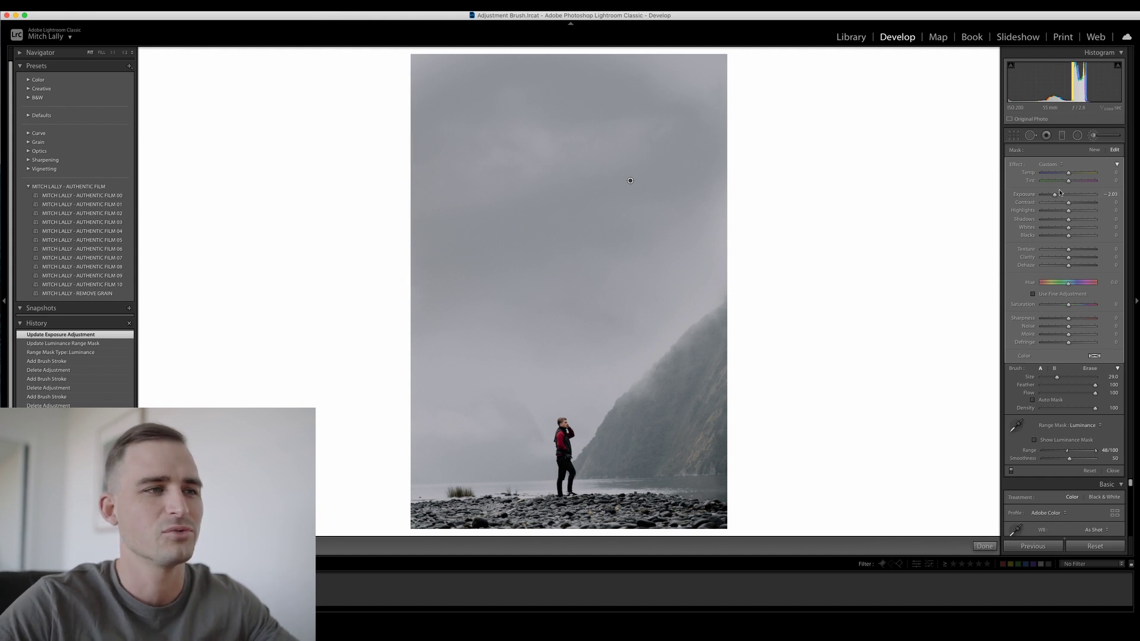
double_click(1078, 172)
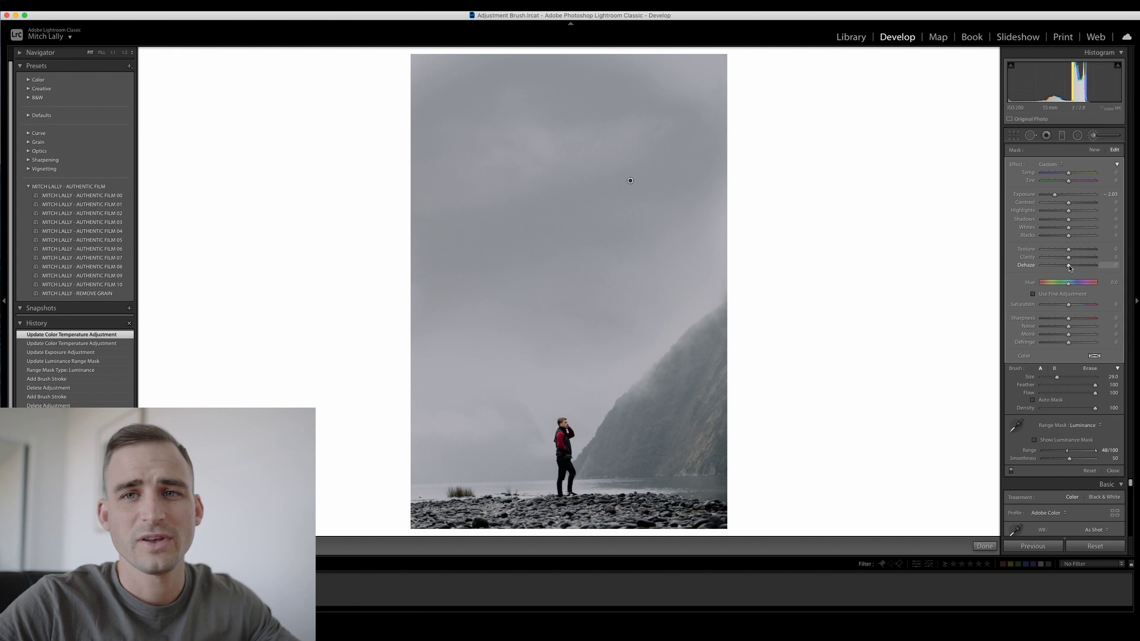
left_click_drag(1070, 266, 1076, 265)
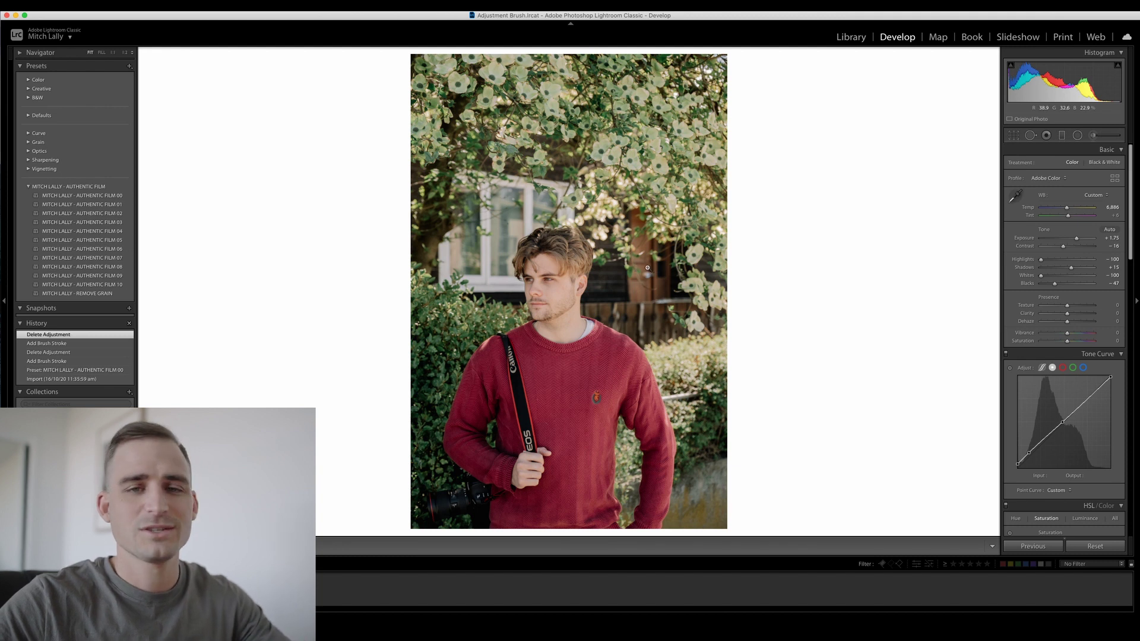
- Mask the red sweater with a size 9 Adjustment Brush and refine it with a Color range mask sampled from the fabric
key("k")
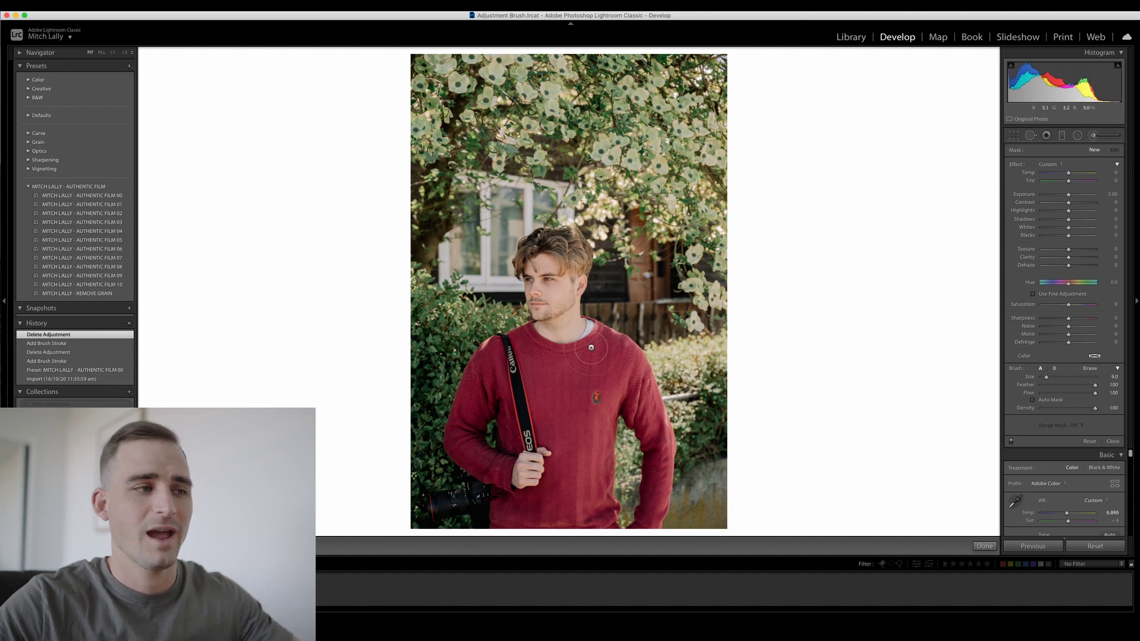
mouse_move(515, 356)
left_mouse_down()
mouse_move(464, 406)
mouse_move(475, 388)
mouse_move(459, 423)
mouse_move(460, 447)
mouse_move(496, 478)
mouse_move(477, 393)
mouse_move(525, 367)
mouse_move(519, 394)
mouse_move(560, 407)
mouse_move(556, 363)
mouse_move(613, 338)
mouse_move(664, 425)
mouse_move(649, 523)
mouse_move(657, 456)
mouse_move(618, 394)
mouse_move(591, 393)
mouse_move(589, 423)
mouse_move(601, 406)
mouse_move(565, 489)
mouse_move(540, 437)
mouse_move(517, 428)
mouse_move(530, 425)
mouse_move(554, 484)
mouse_move(504, 512)
left_mouse_up()
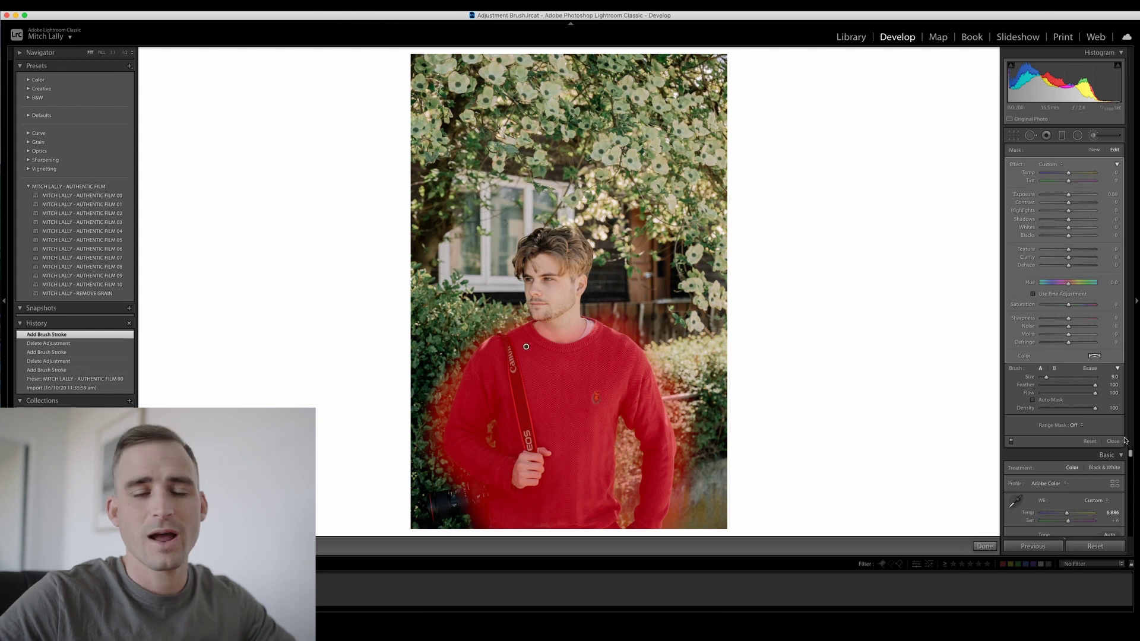
left_click(1076, 425)
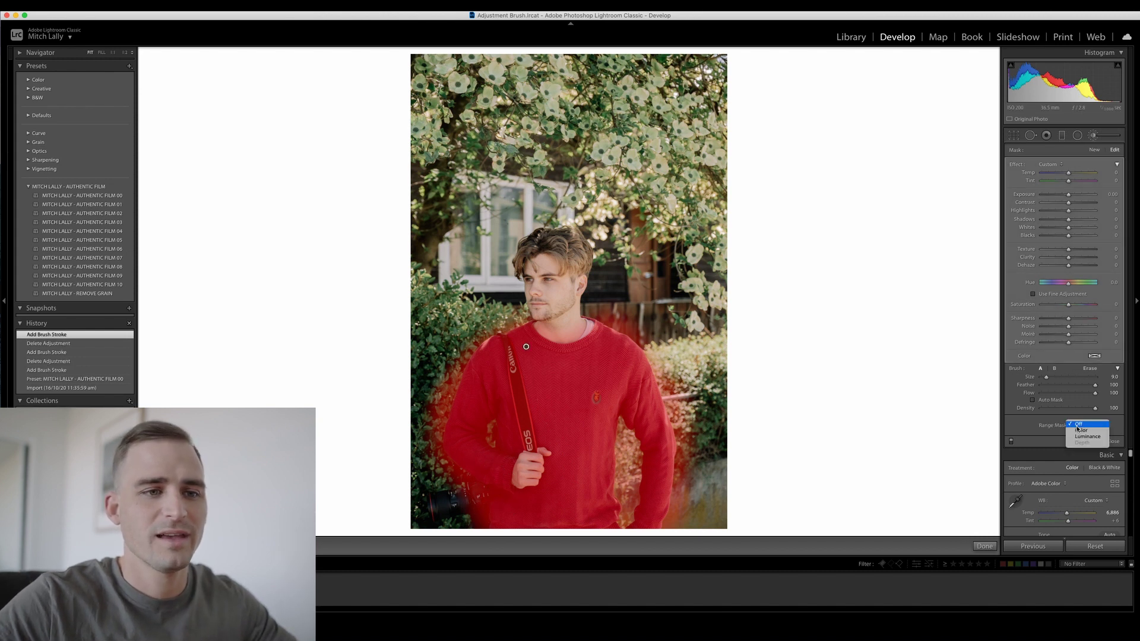
left_click(1089, 431)
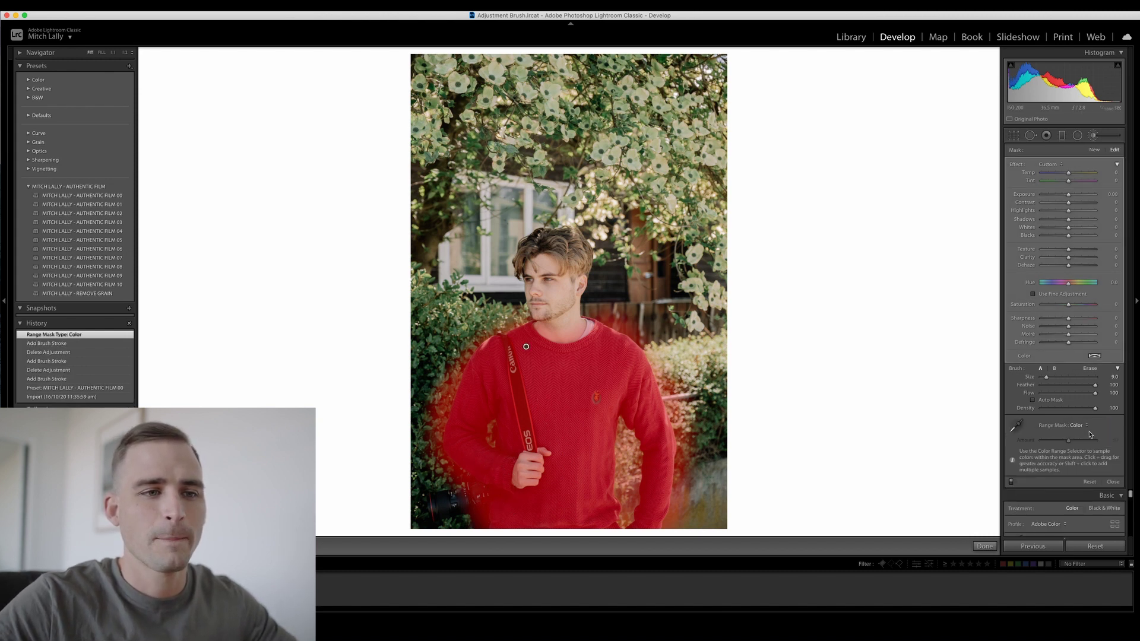
left_click(1019, 427)
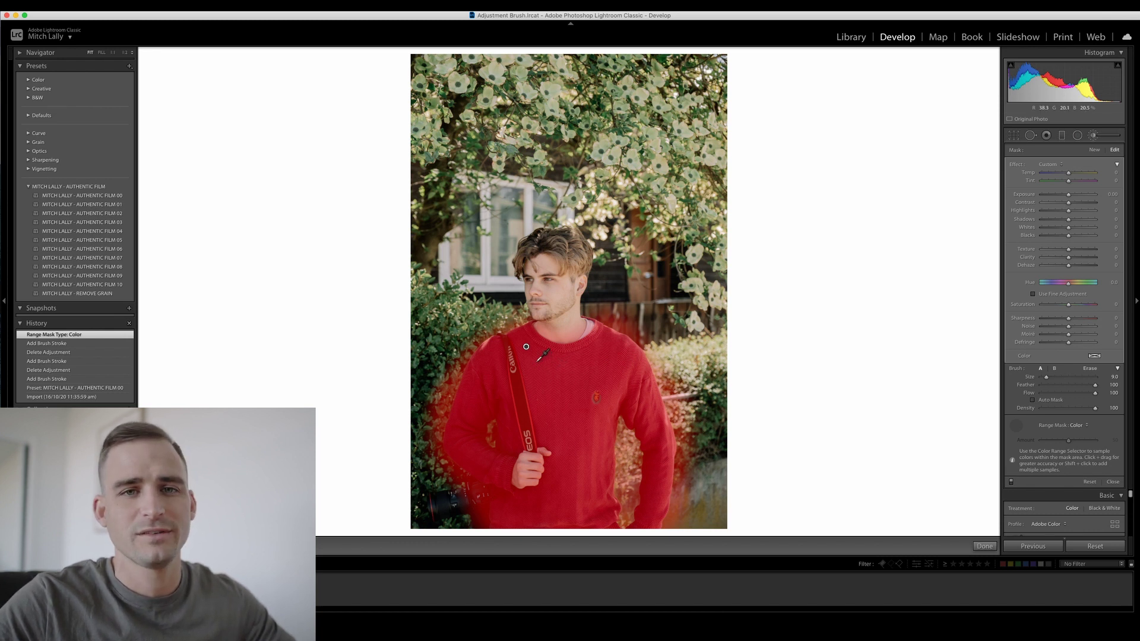
mouse_move(535, 358)
left_mouse_down()
mouse_move(559, 410)
mouse_move(588, 423)
left_mouse_up()
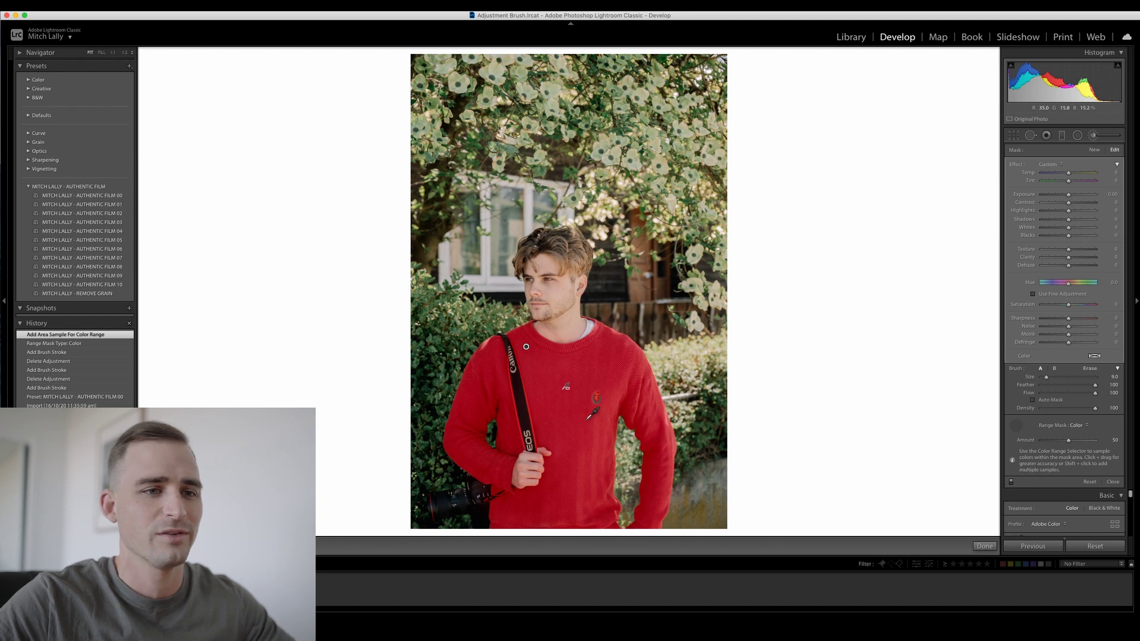
key("Escape")
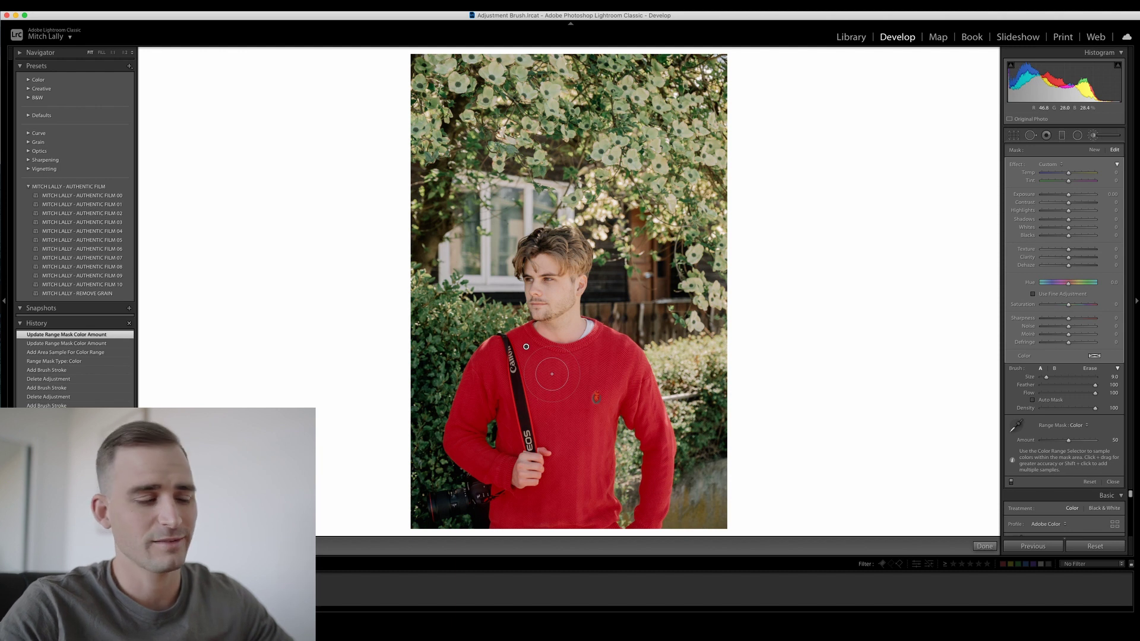
- Shift the masked sweater's hue to 19.7 and set its saturation to 21, with the mask overlay hidden
key("o")
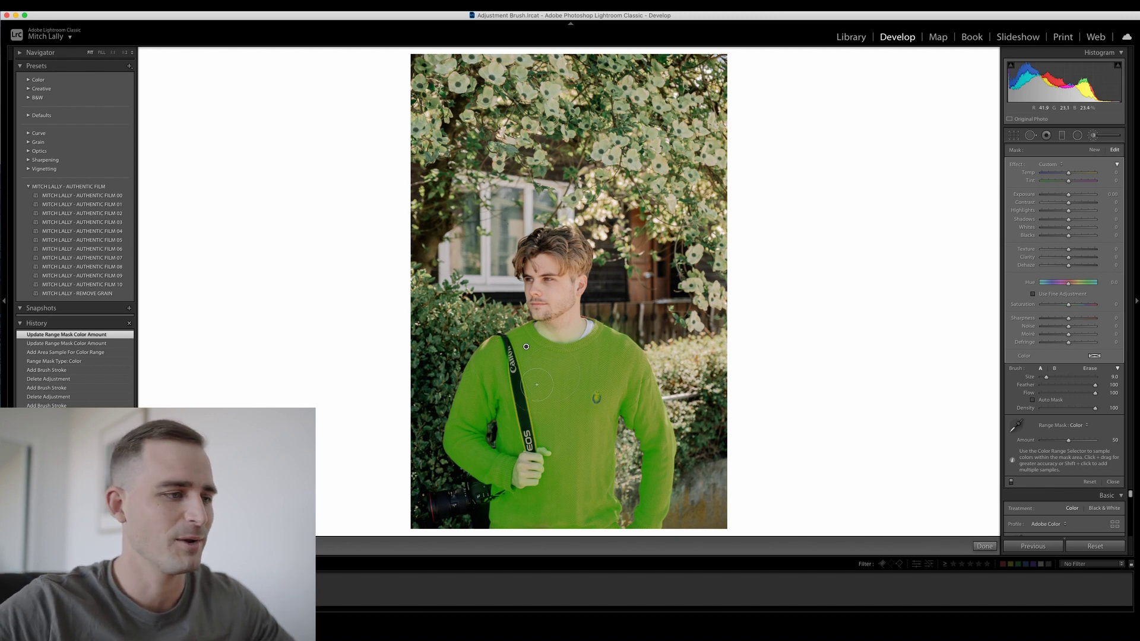
key("o")
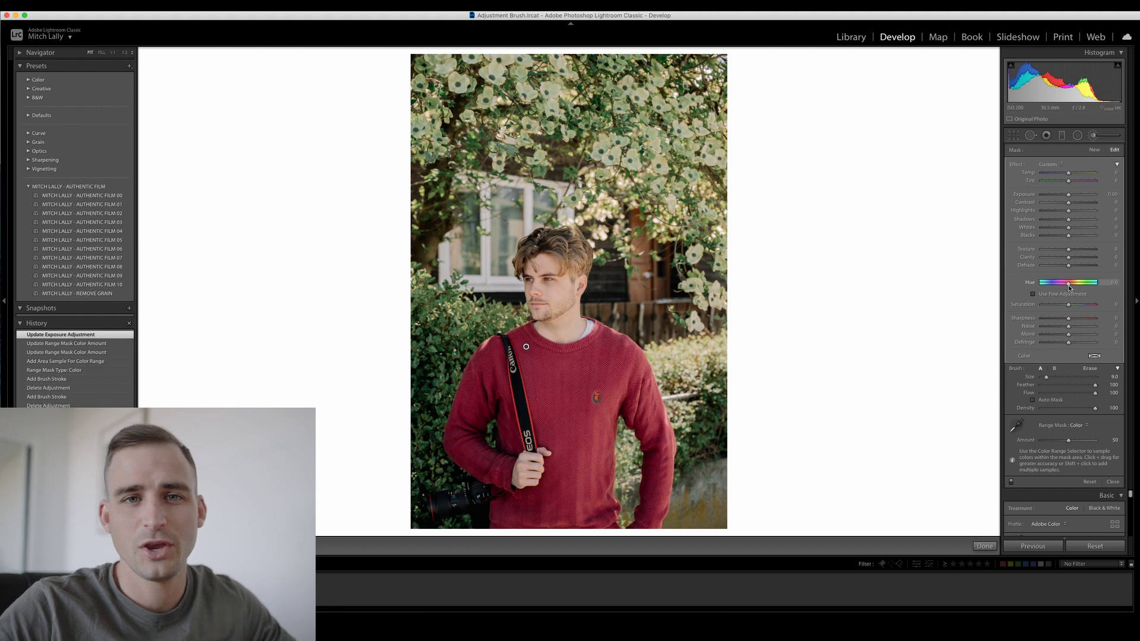
mouse_move(1068, 286)
left_mouse_down()
mouse_move(1062, 308)
mouse_move(1074, 307)
mouse_move(1070, 282)
left_mouse_up()
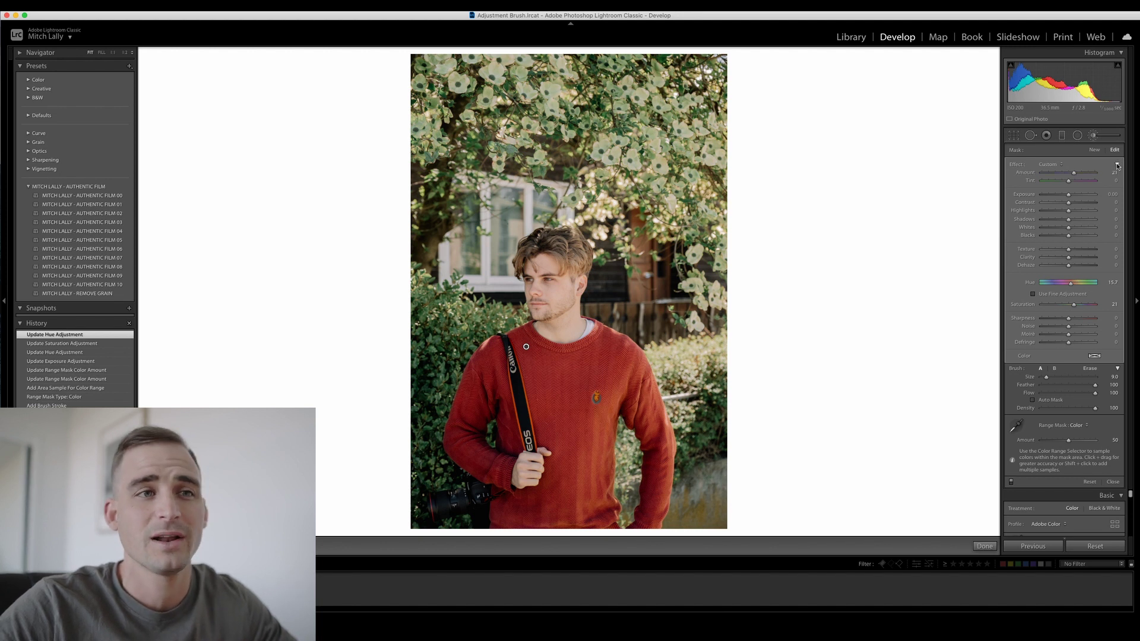
- Collapse the brush effect settings to the single Amount control and adjust the sweater effect's overall strength
left_click(1116, 165)
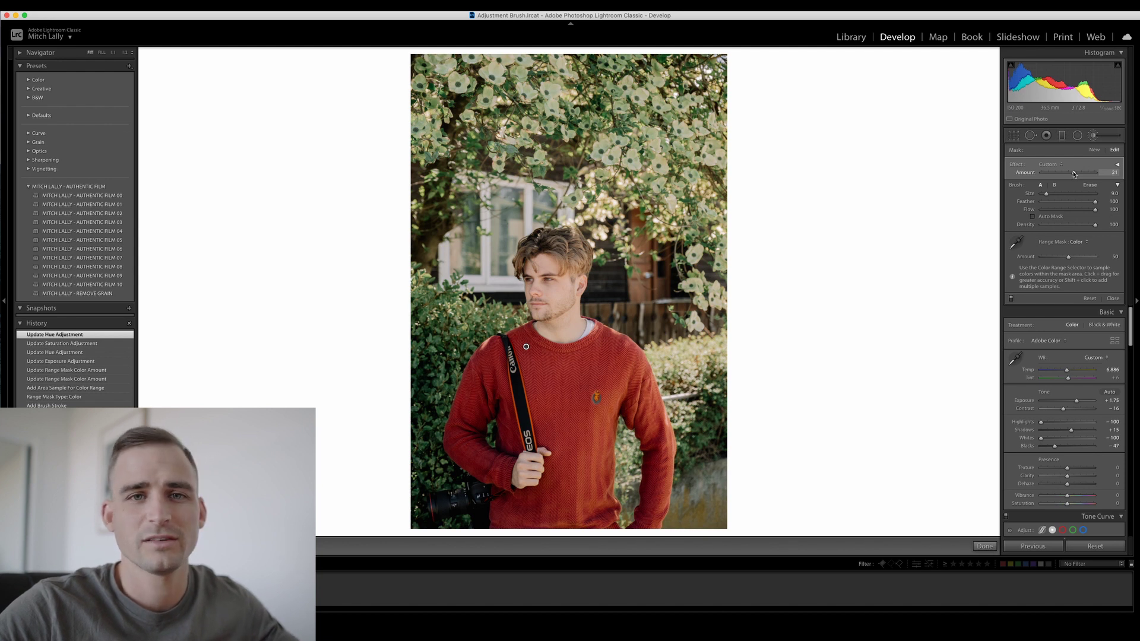
left_click_drag(1074, 173, 1077, 177)
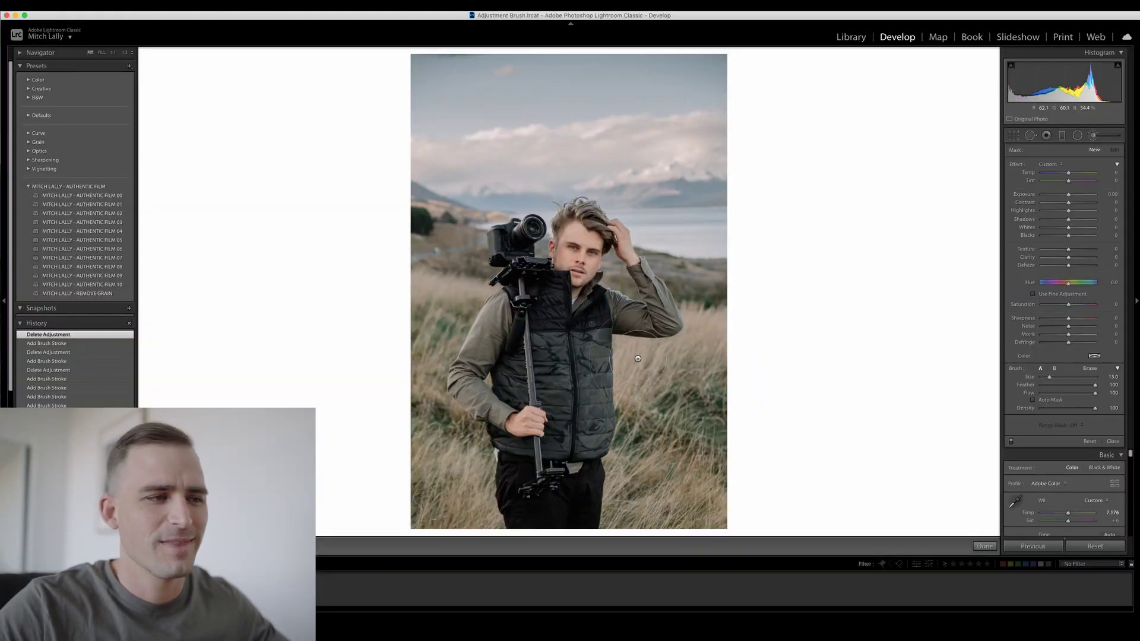
- Try masking the blue sky above the clouds with a size 18 brush and Auto Mask off, and delete that adjustment
key("super+z")
key("super+z")
scroll(470, 96, "up", 3)
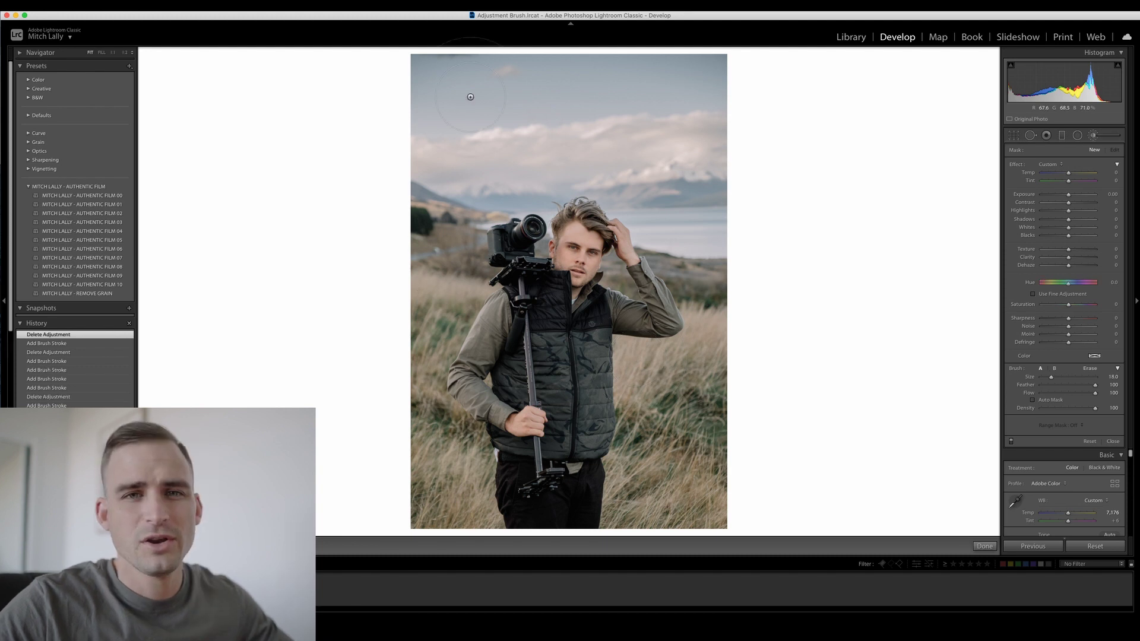
key("a")
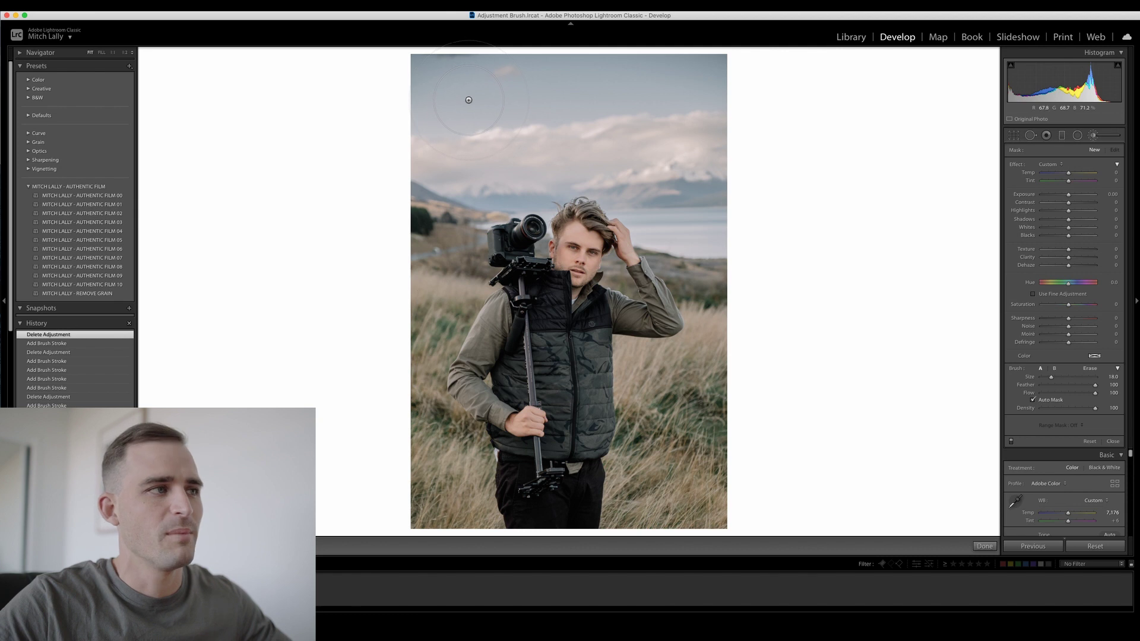
mouse_move(454, 102)
left_mouse_down()
mouse_move(508, 104)
mouse_move(570, 127)
mouse_move(611, 107)
left_mouse_up()
mouse_move(648, 116)
left_mouse_down()
mouse_move(702, 101)
mouse_move(684, 87)
mouse_move(537, 71)
left_mouse_up()
key("a")
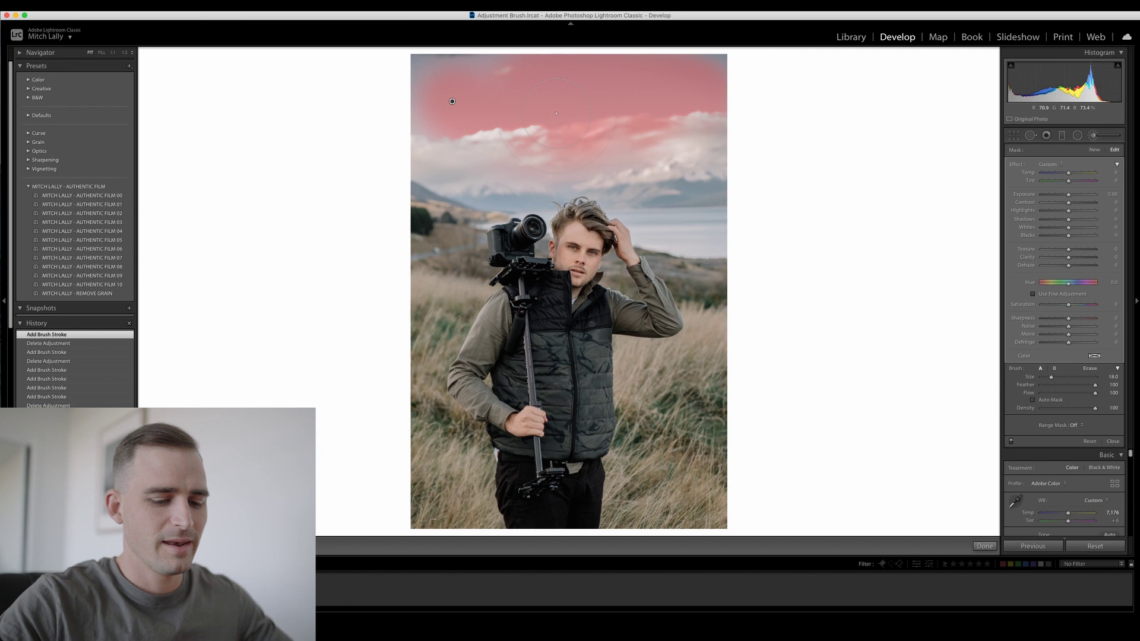
key("BackSpace")
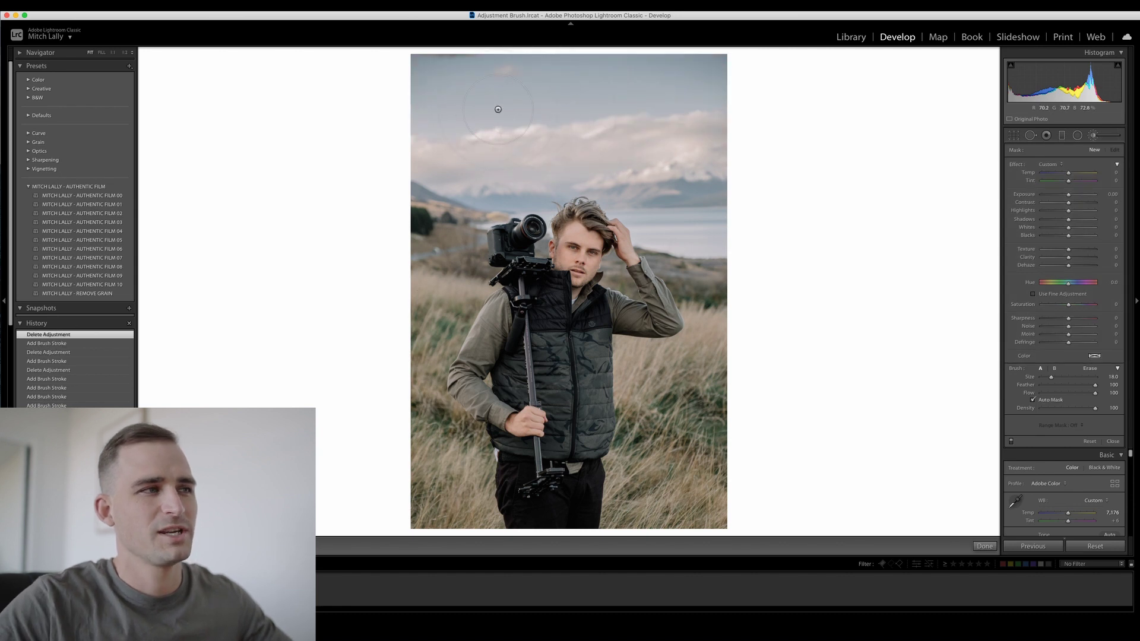
- Mask the blue sky above the clouds with a size 18 brush and Auto Mask on, filling the corners
left_click(454, 108)
left_click_drag(515, 103, 709, 80)
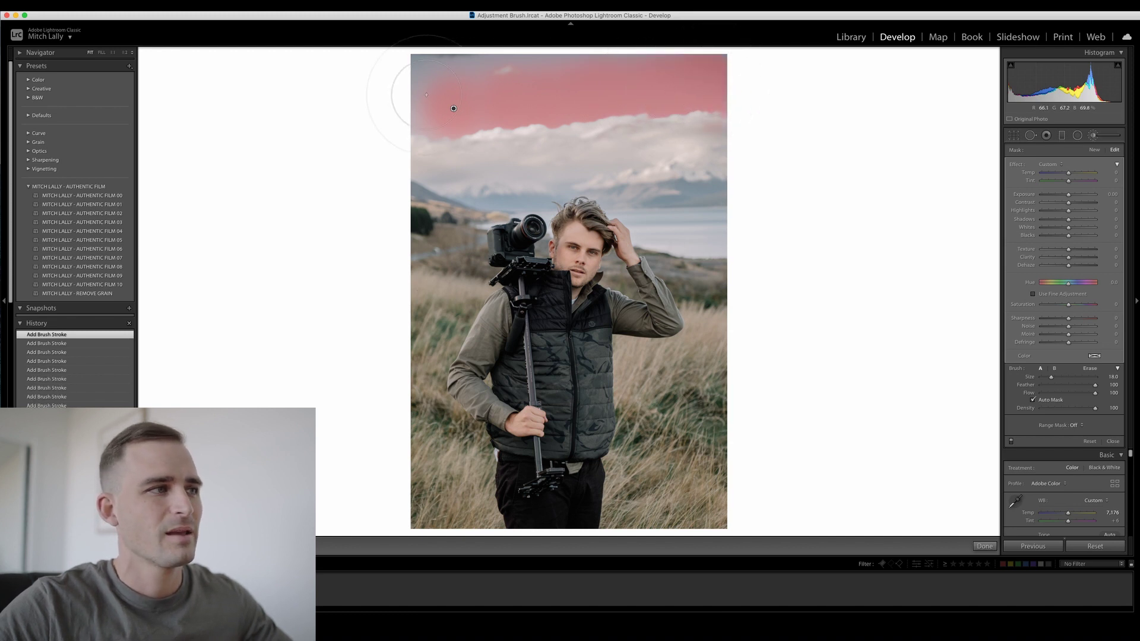
left_click_drag(426, 95, 419, 90)
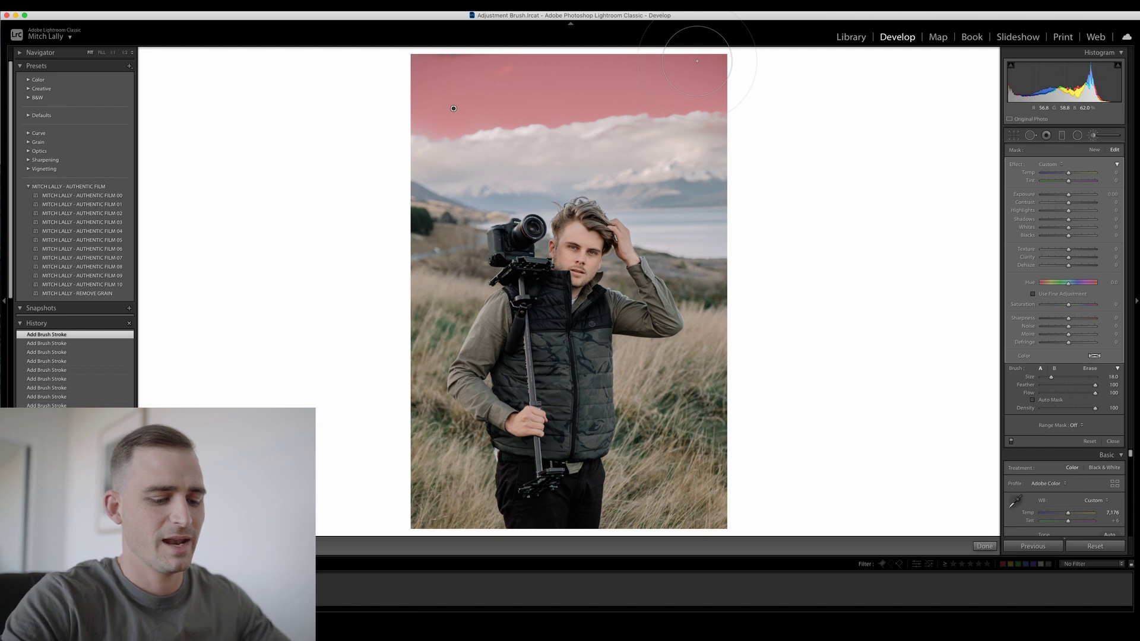
- Hide the mask overlay, turn Auto Mask off, and set the sky's exposure to -0.73 and temperature to about -42
key("o")
key("a")
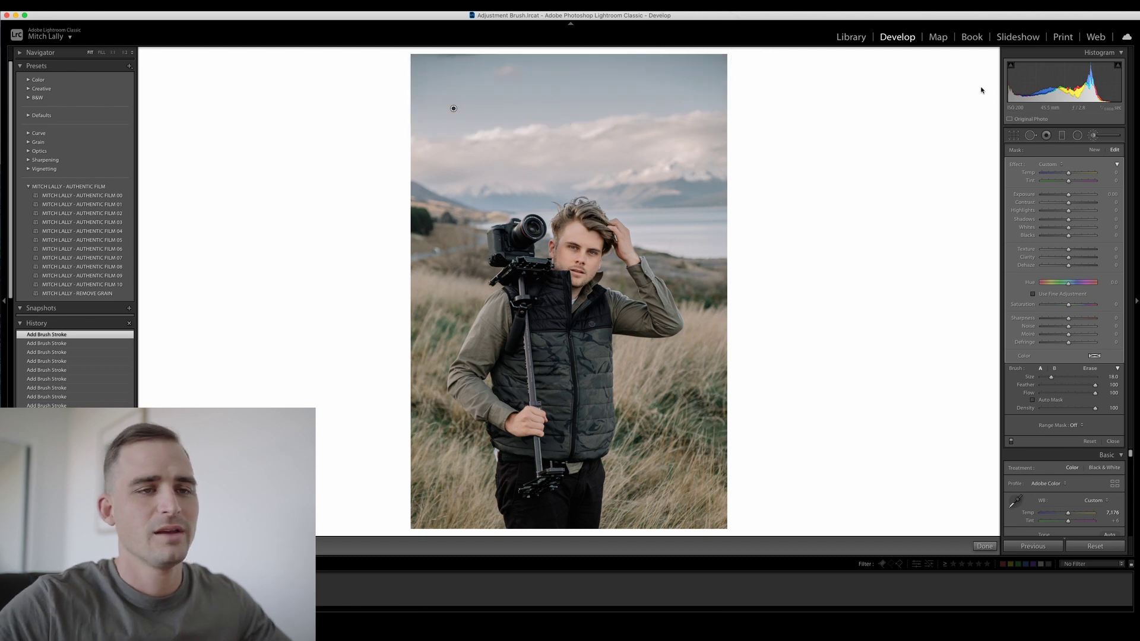
left_click_drag(1067, 196, 1063, 196)
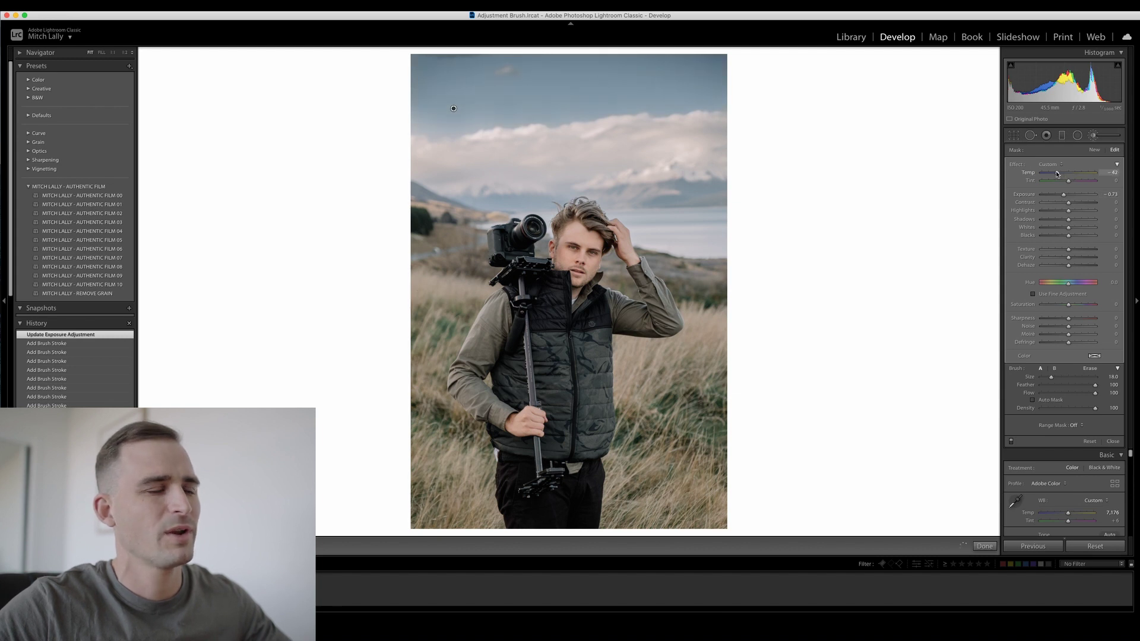
left_click_drag(1056, 173, 1055, 174)
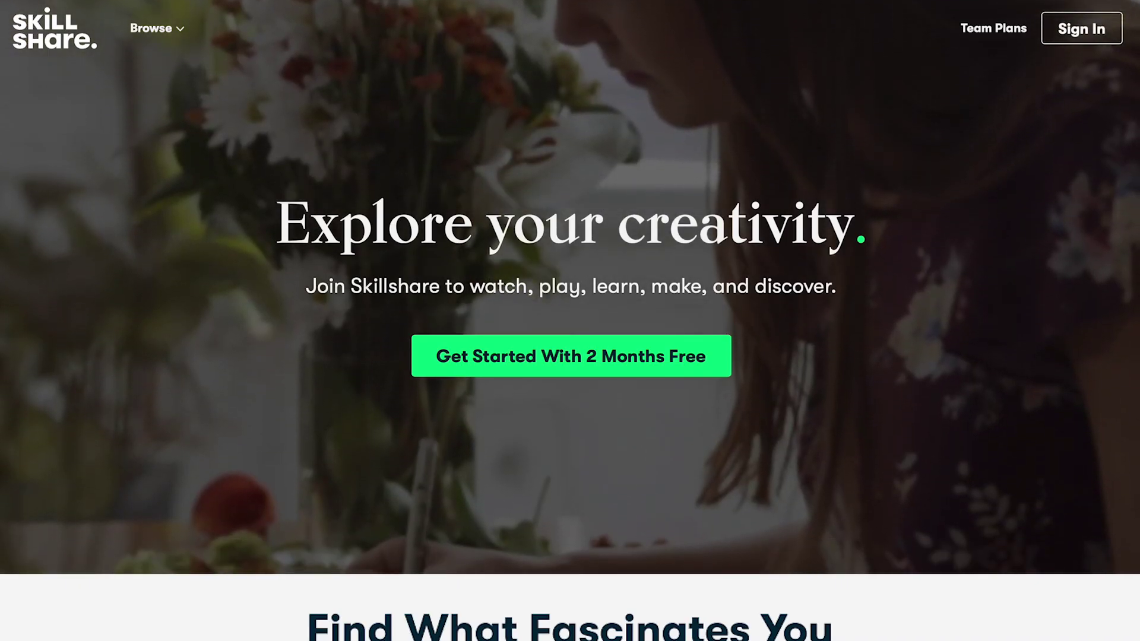
- On the Skillshare home page, browse the featured classes and open the Botanical Illustration watercolor and gouache class
scroll(570, 321, "down", 6)
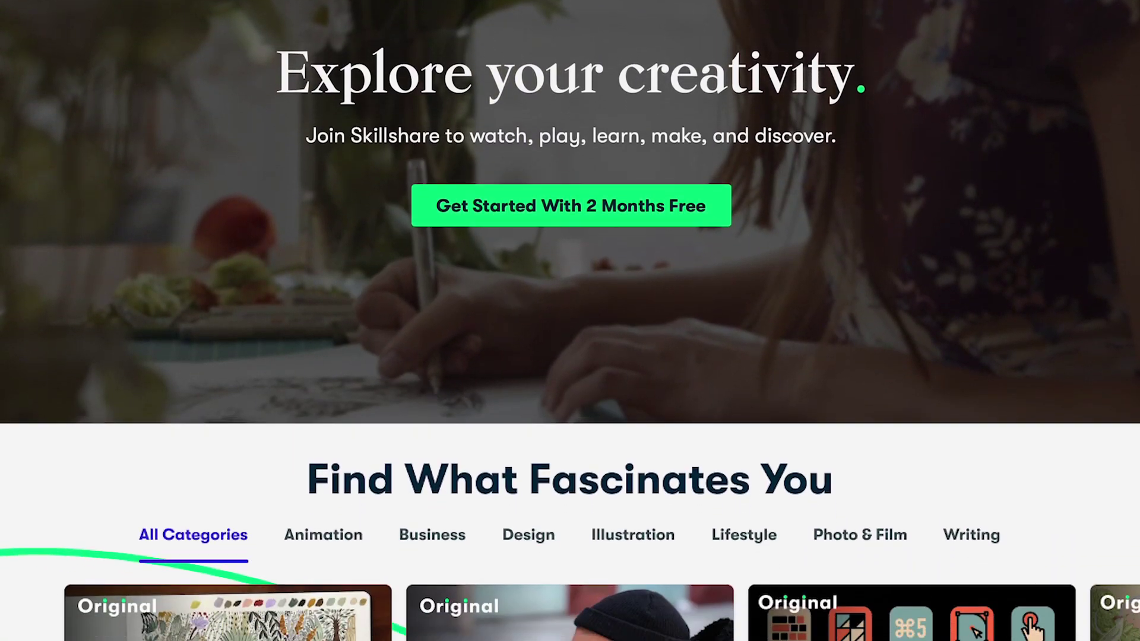
scroll(380, 457, "down", 3)
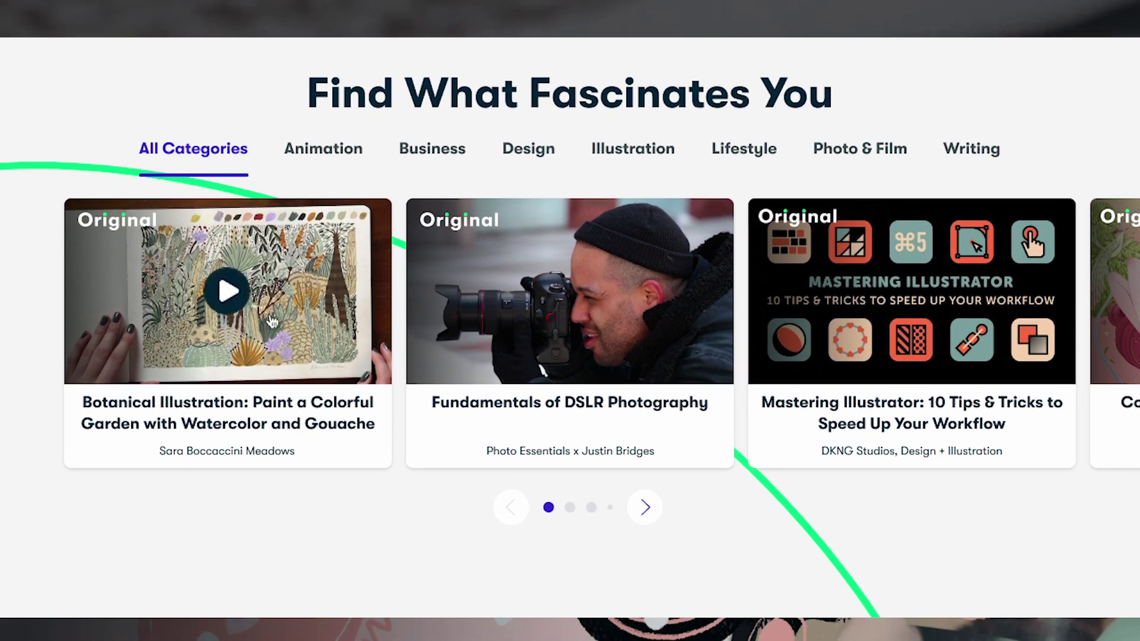
left_click(224, 288)
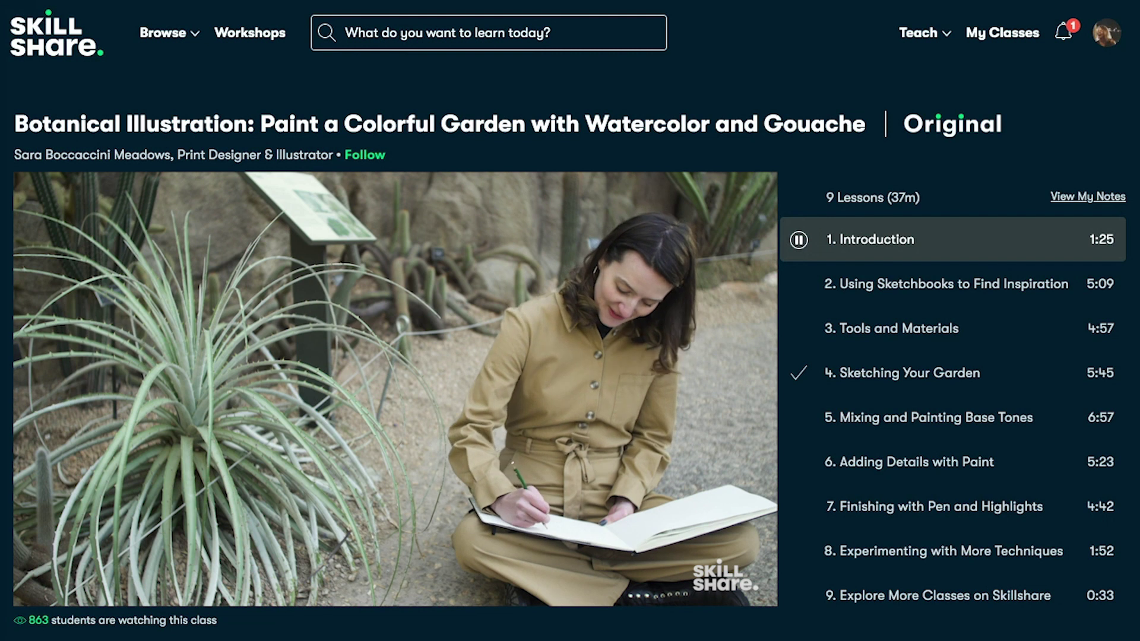